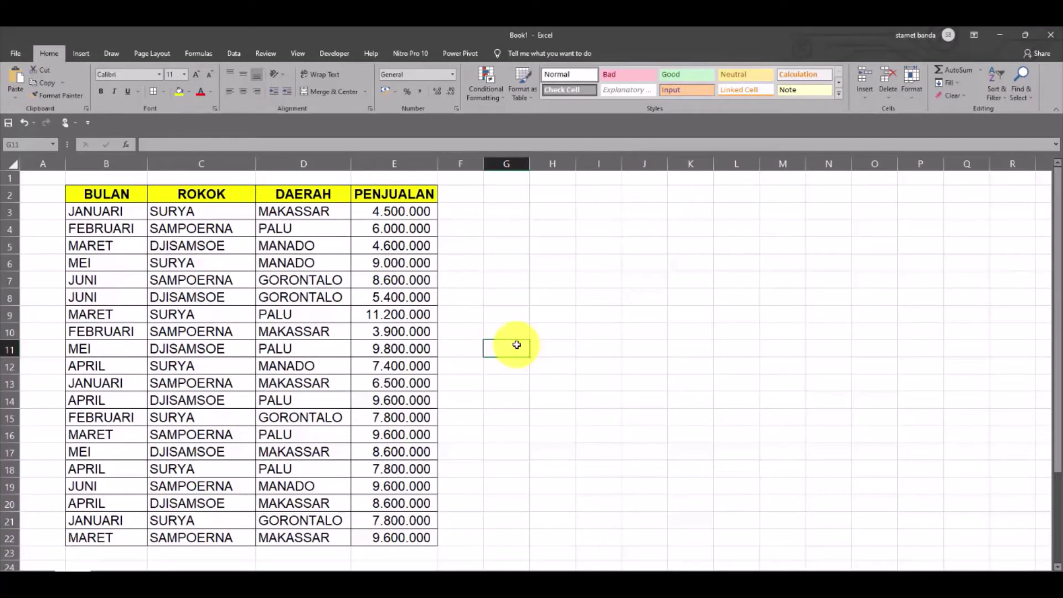
- Show the Insert tab's PivotTable, then walk through the BULAN, ROKOK and PENJUALAN columns
click(83, 53)
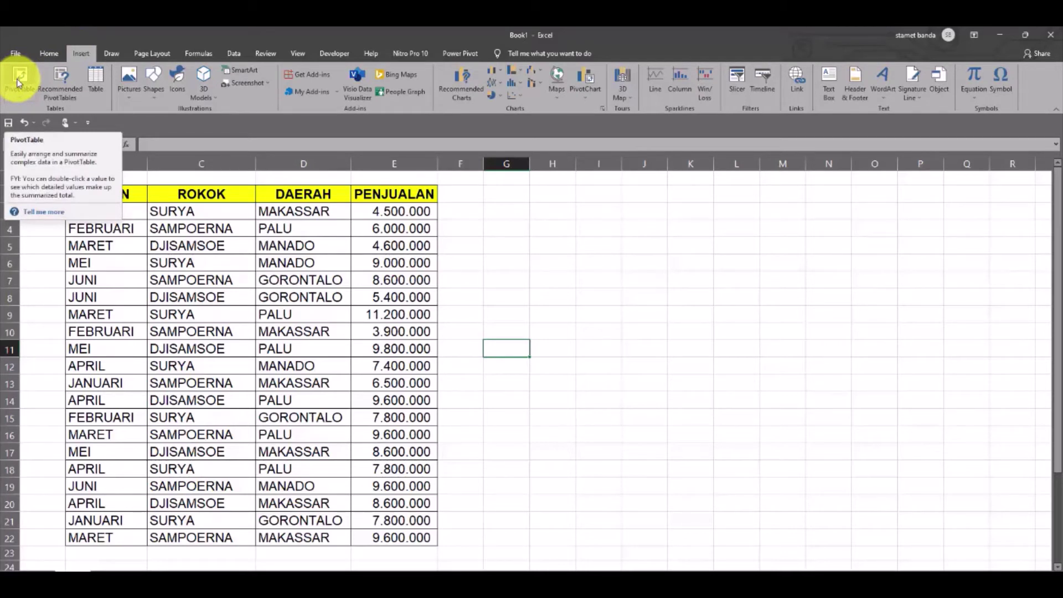
click(50, 55)
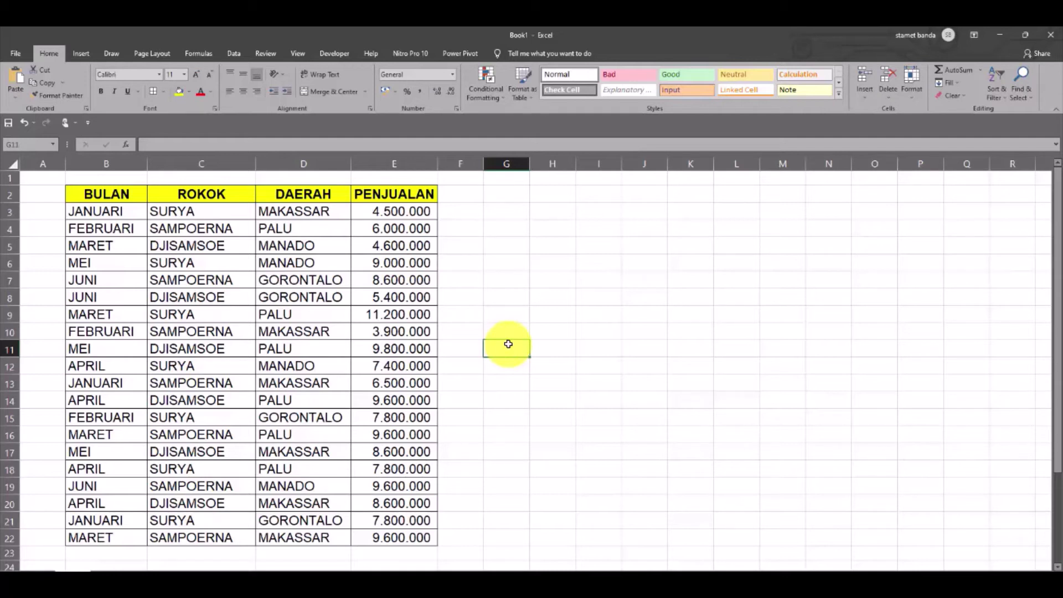
click(121, 212)
click(124, 233)
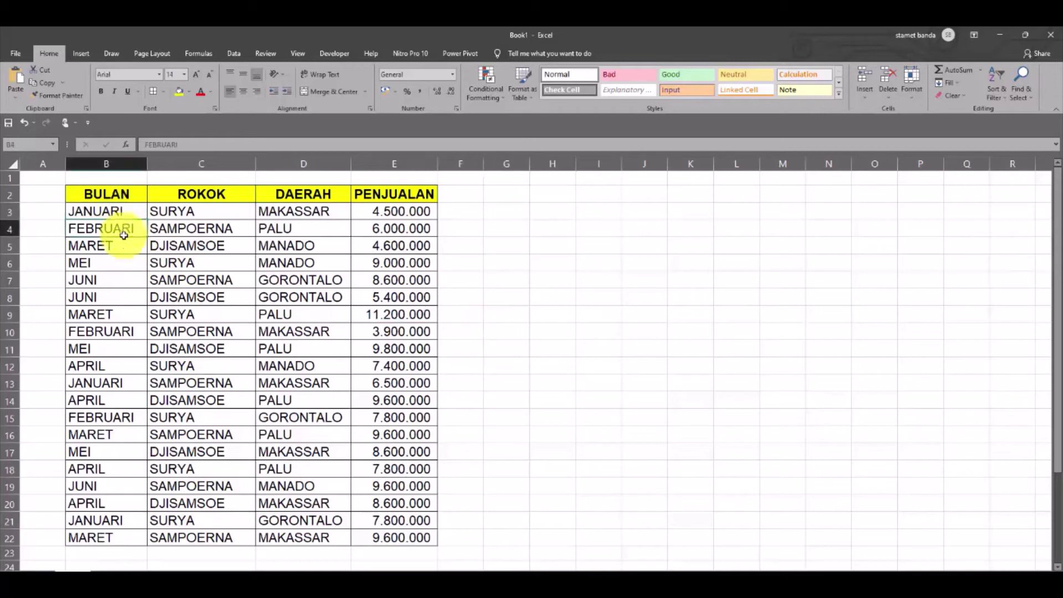
click(119, 280)
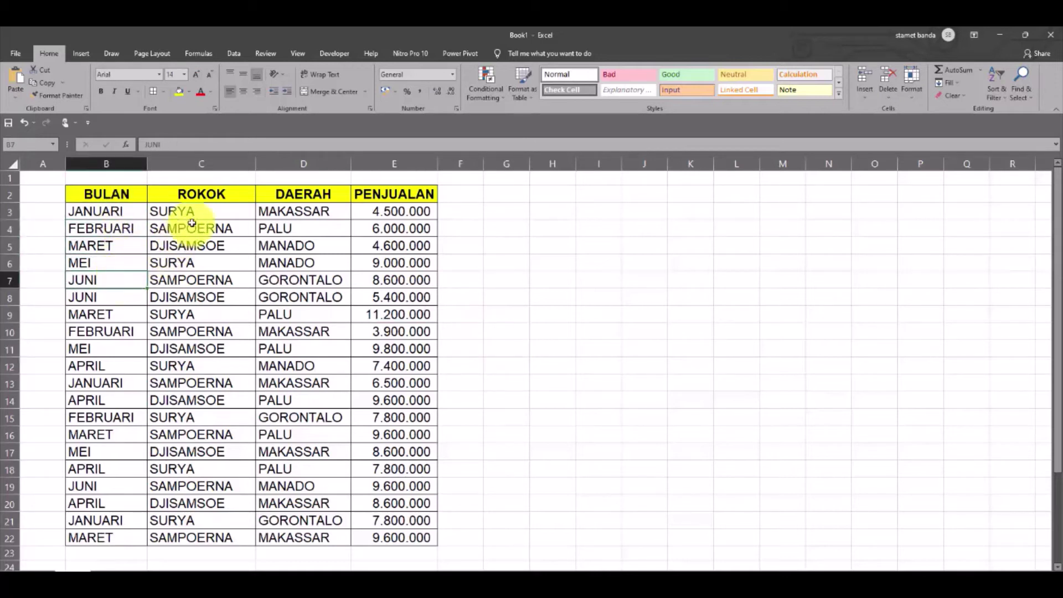
drag(201, 212, 202, 365)
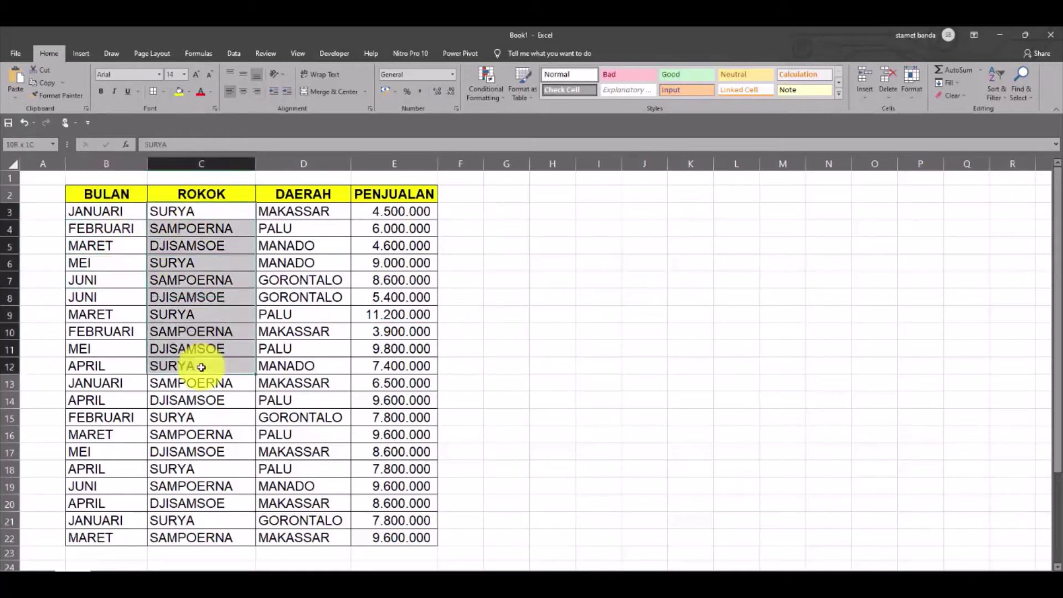
drag(324, 230, 306, 315)
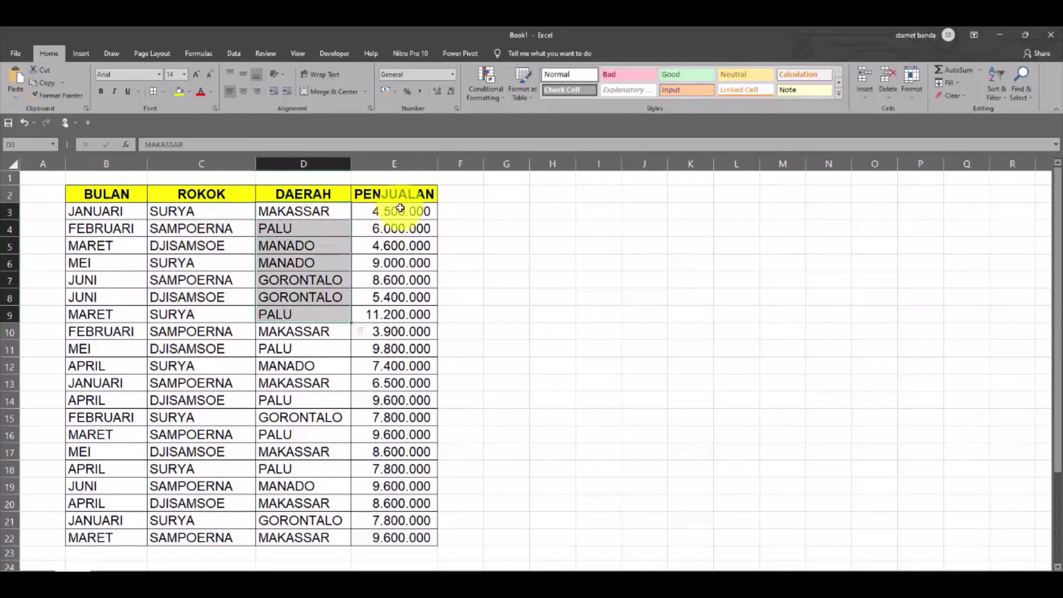
drag(396, 209, 406, 361)
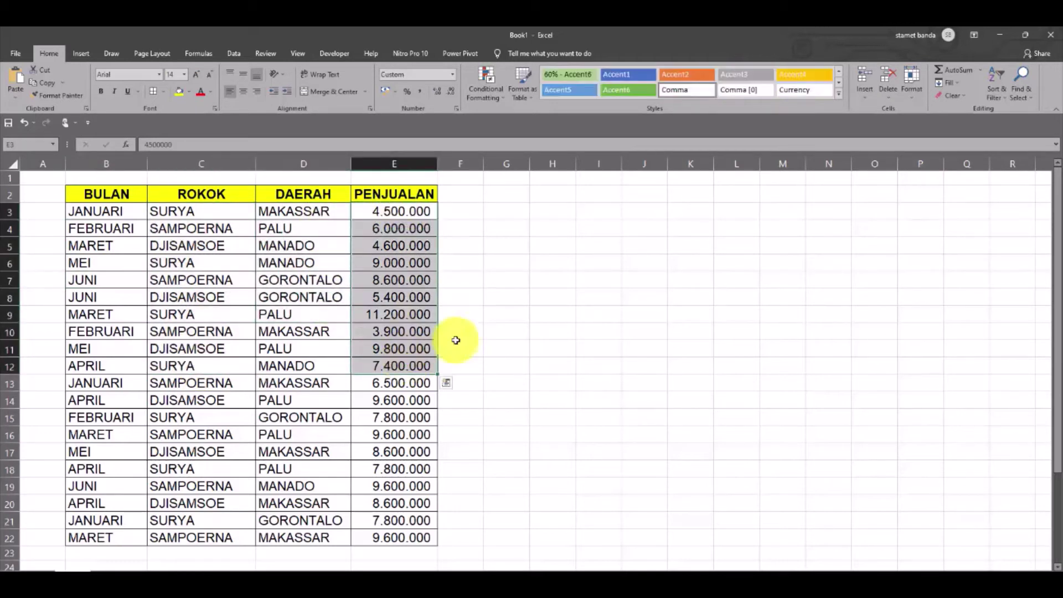
click(481, 327)
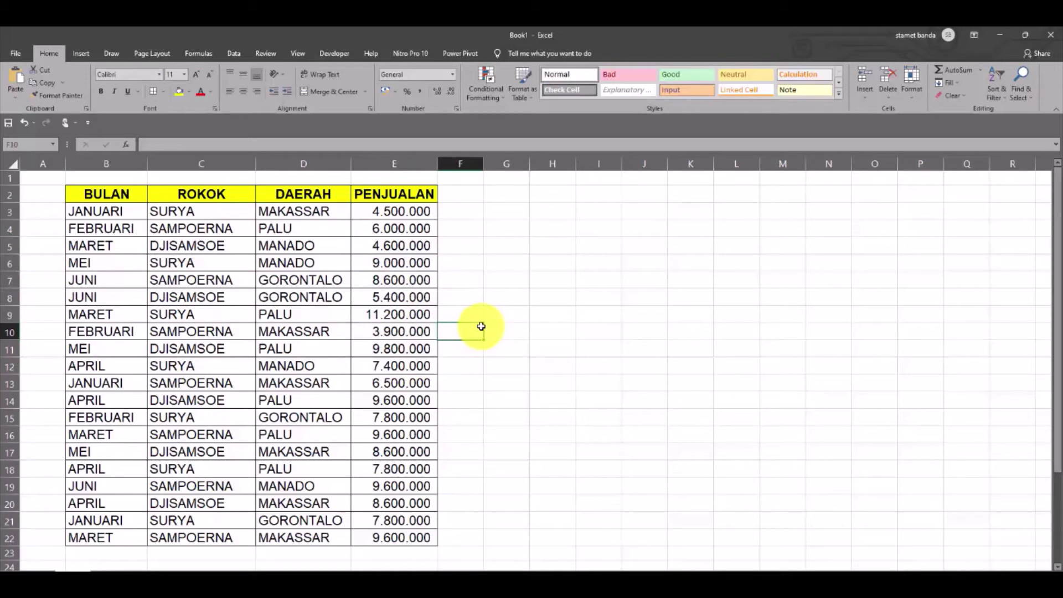
- Highlight sample month, region and sales entries, then select the whole table B2:E22 with headers
drag(101, 211, 99, 311)
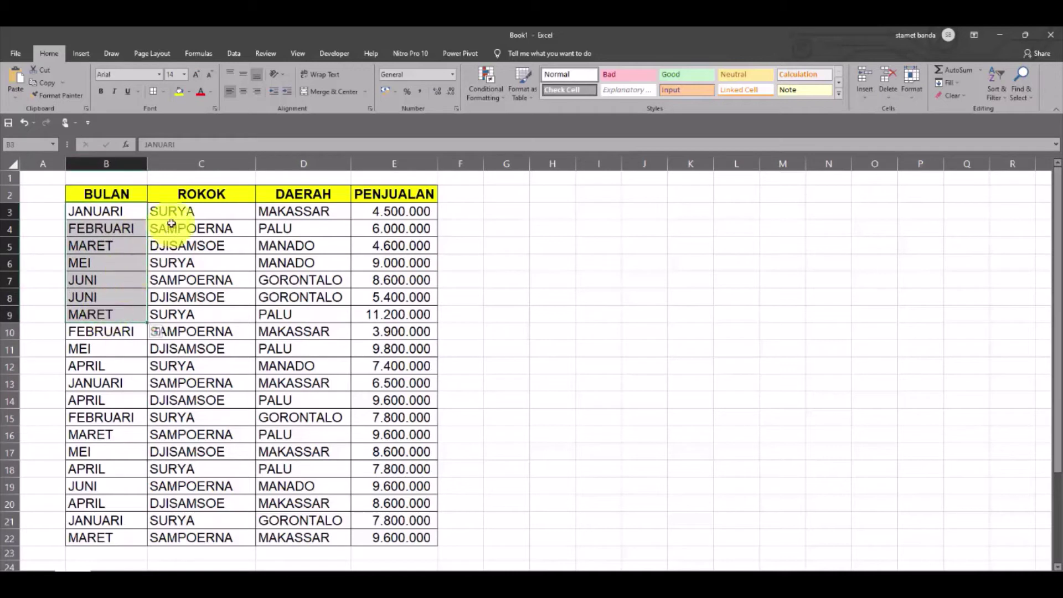
drag(182, 211, 183, 246)
drag(321, 211, 310, 245)
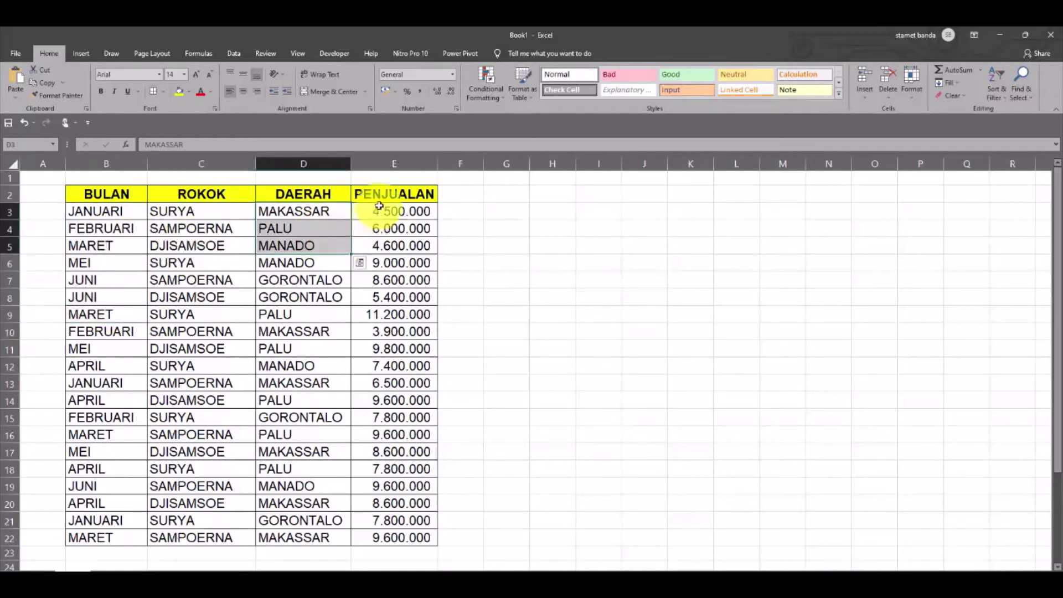
drag(378, 213, 396, 297)
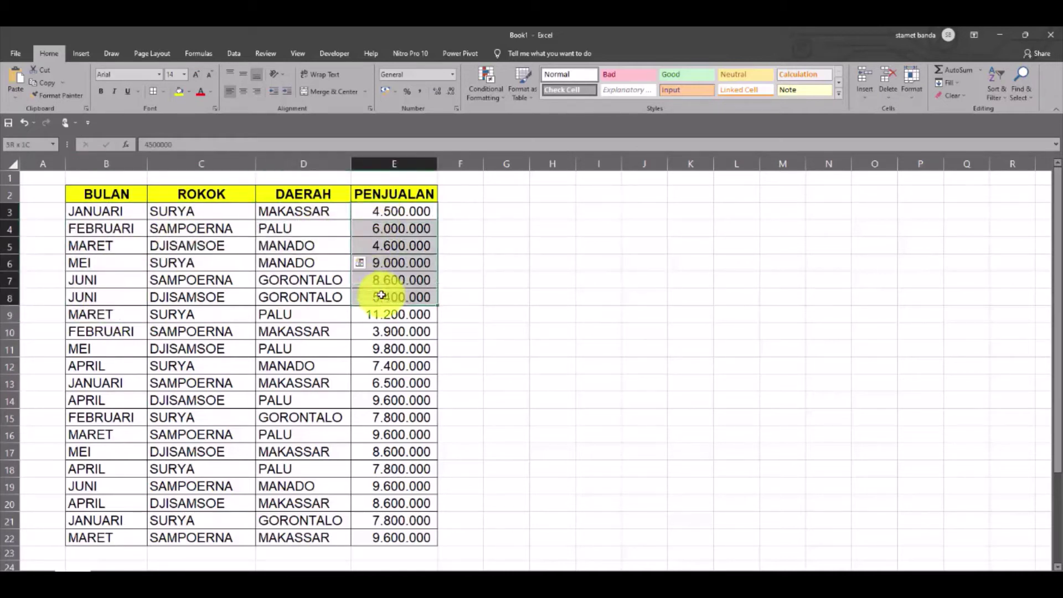
click(471, 249)
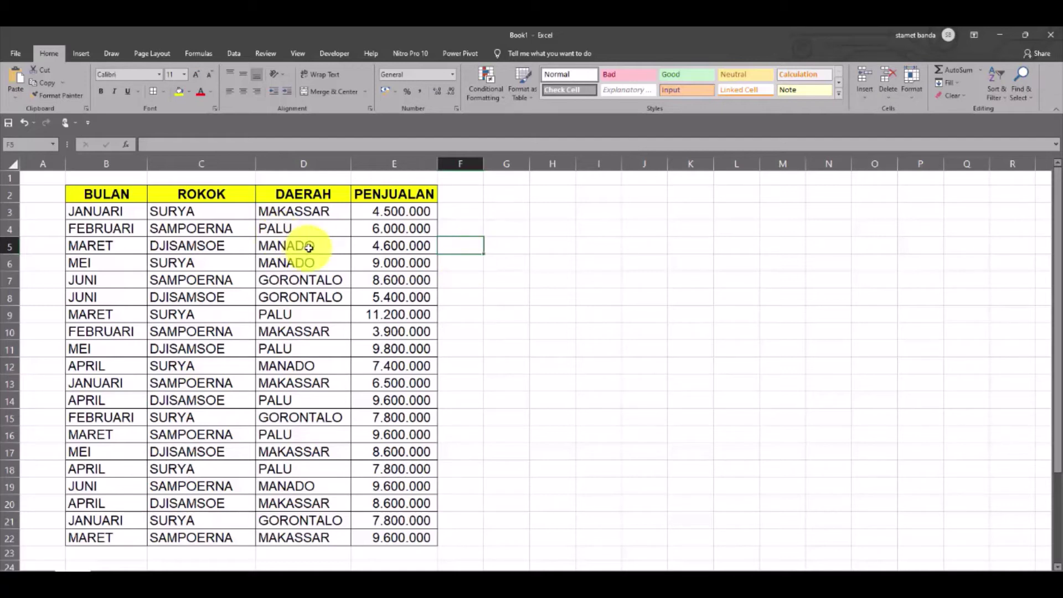
click(370, 243)
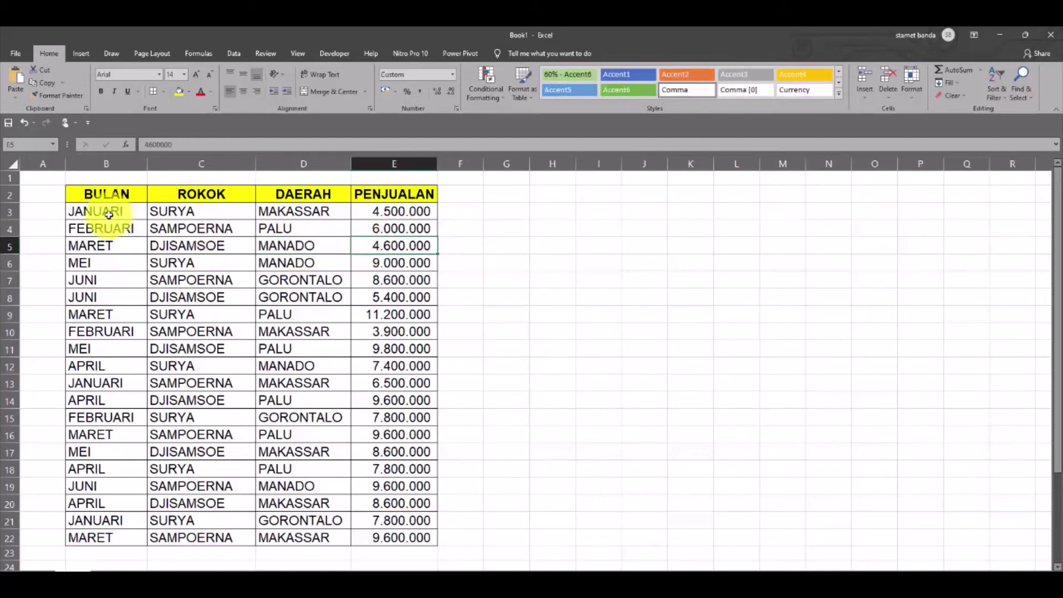
mouse_move(103, 194)
mouse_down()
mouse_move(410, 469)
mouse_move(416, 537)
mouse_up()
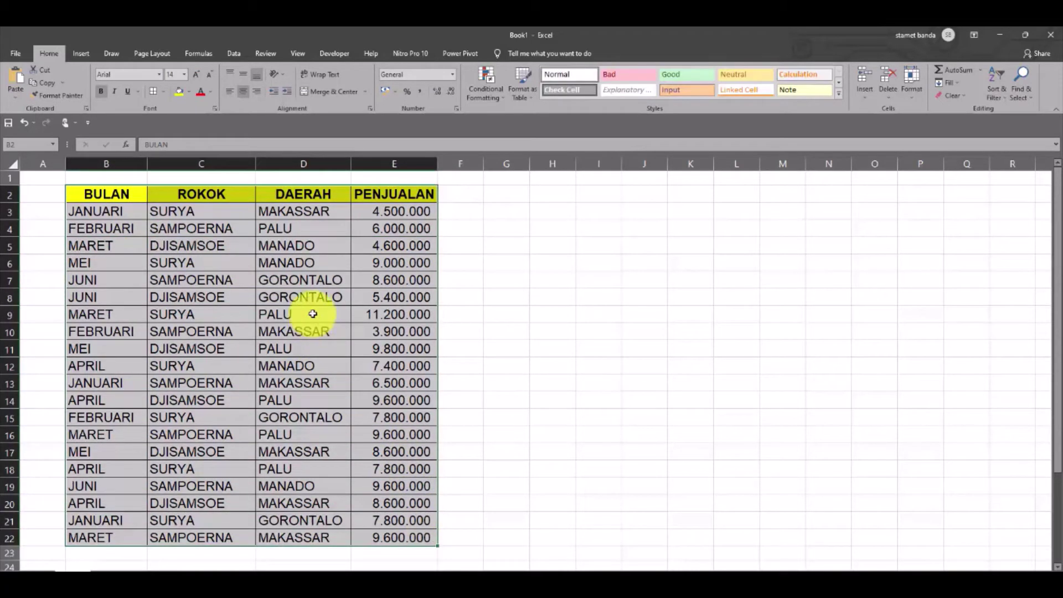
- Insert a PivotTable from the B2:E22 sales range onto a new worksheet
click(81, 54)
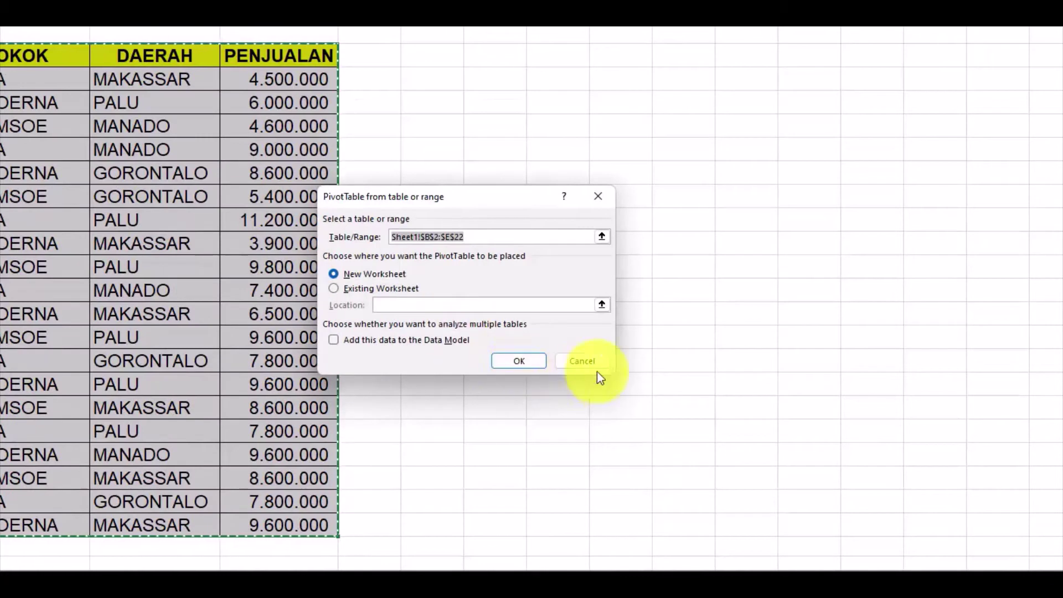
drag(610, 370, 703, 474)
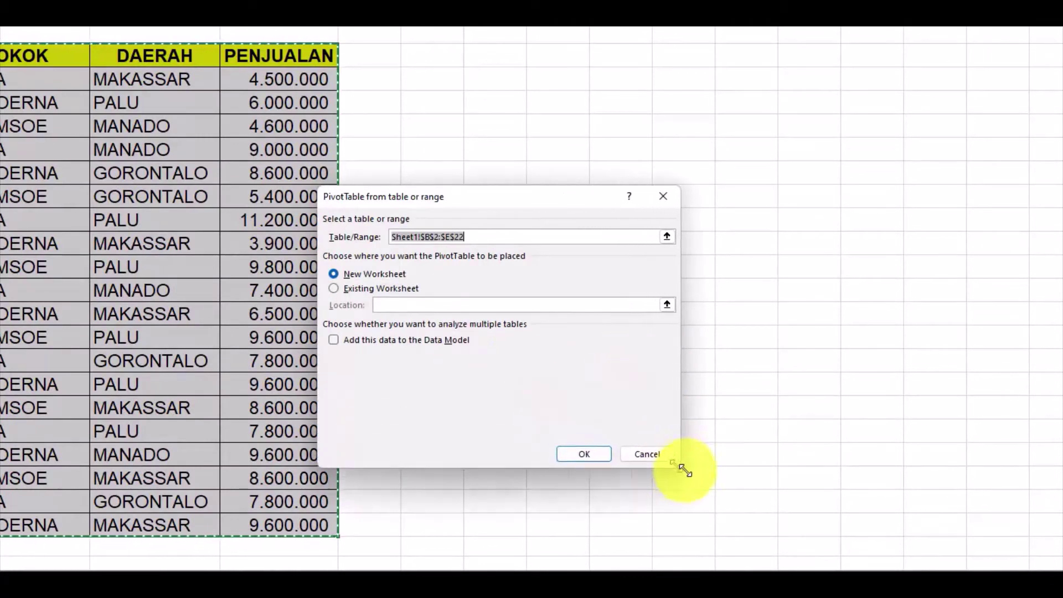
drag(530, 200, 566, 151)
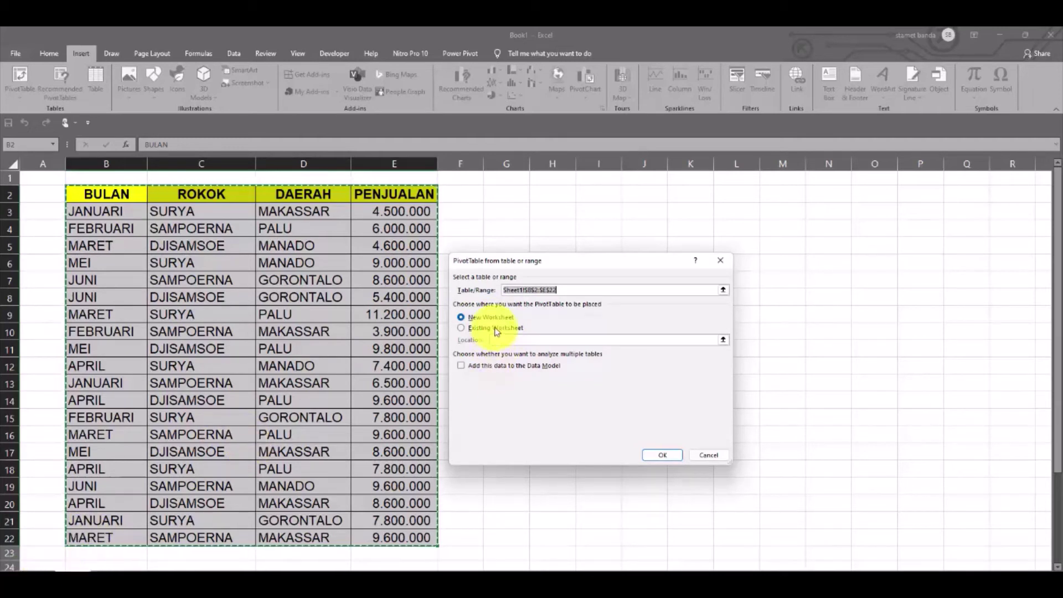
click(665, 455)
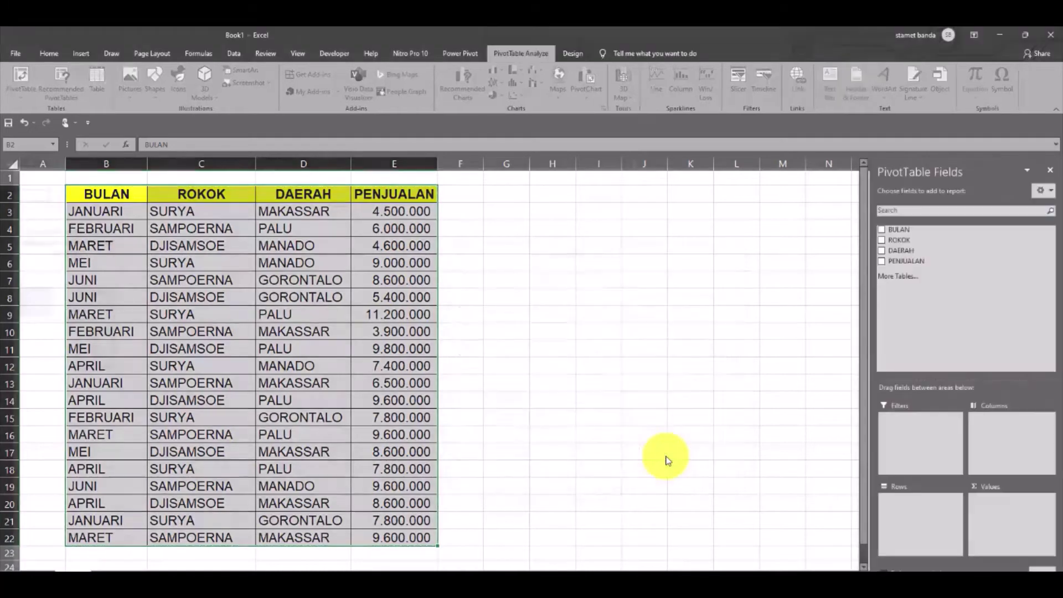
click(178, 494)
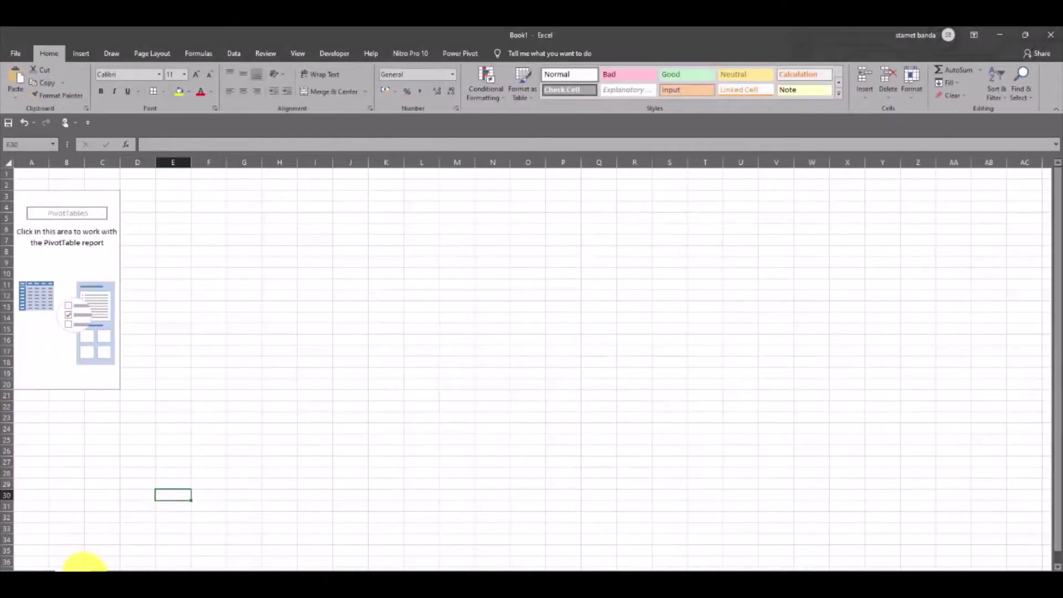
- Back on Sheet1, insert a PivotTable from B2:E22 on the existing sheet at G3
click(76, 337)
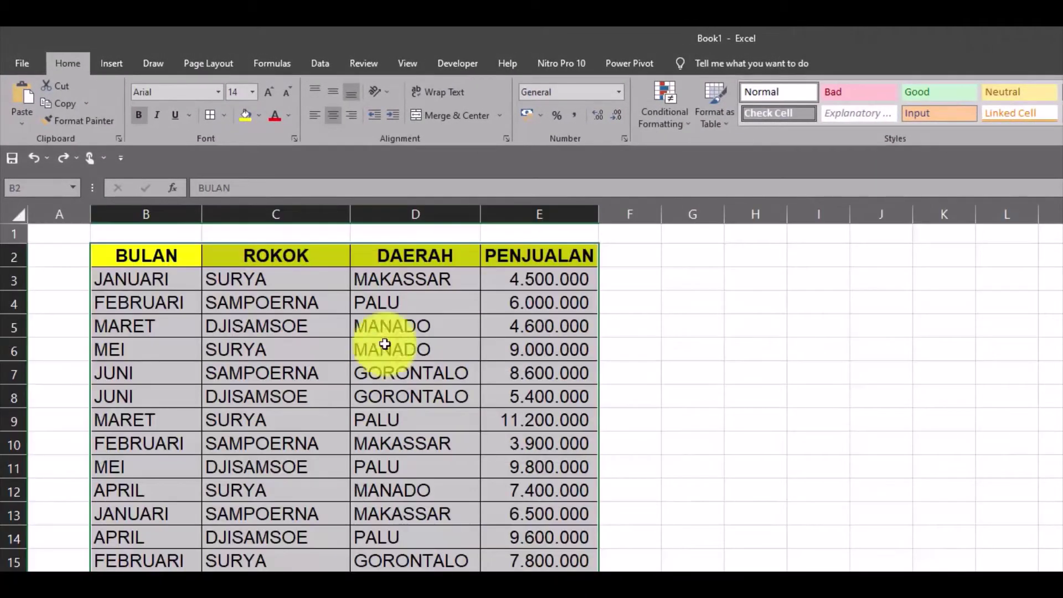
click(117, 56)
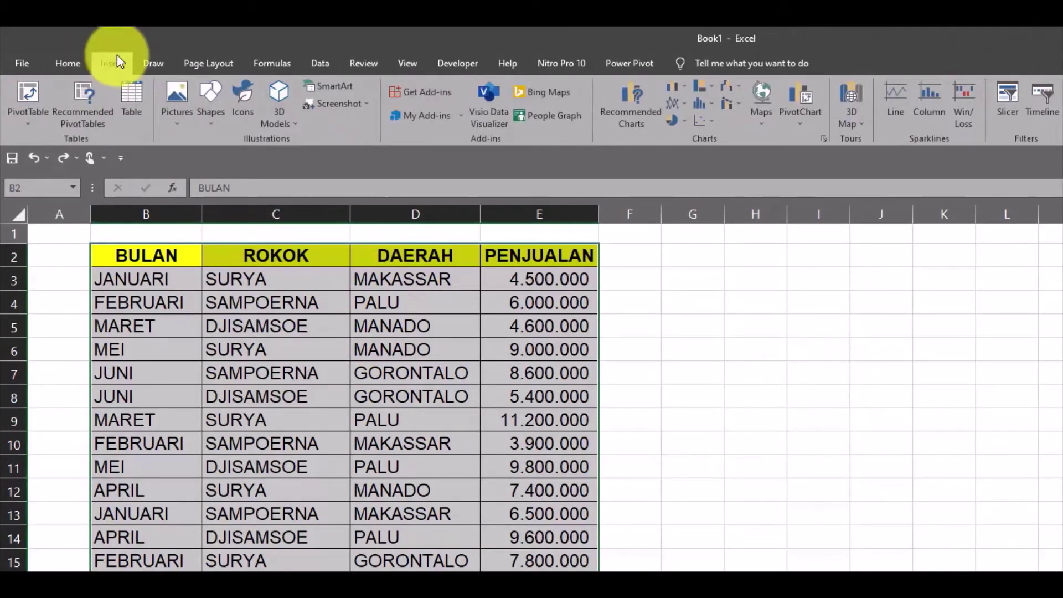
click(28, 96)
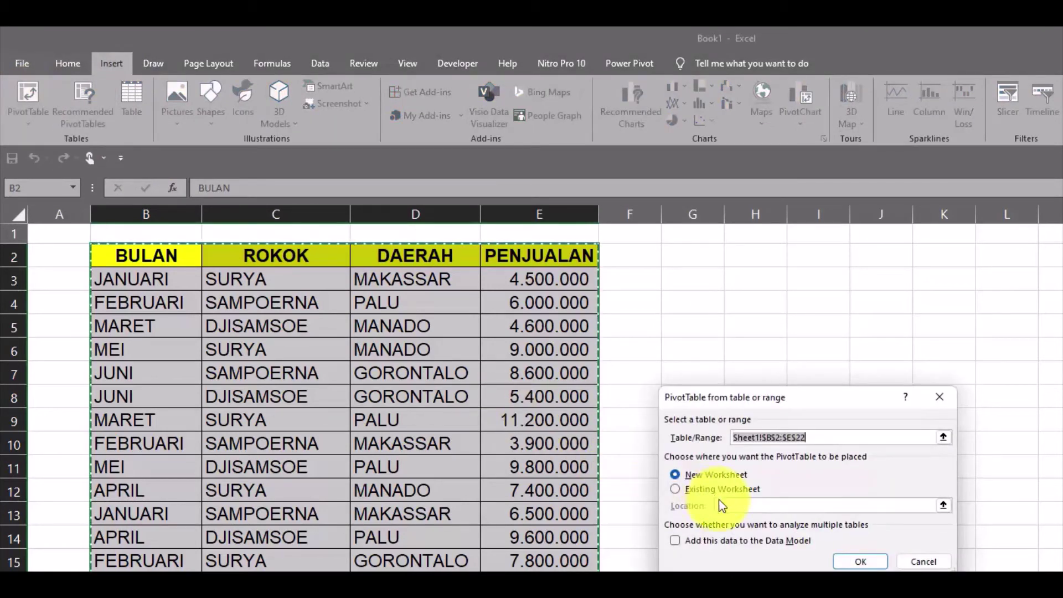
click(677, 489)
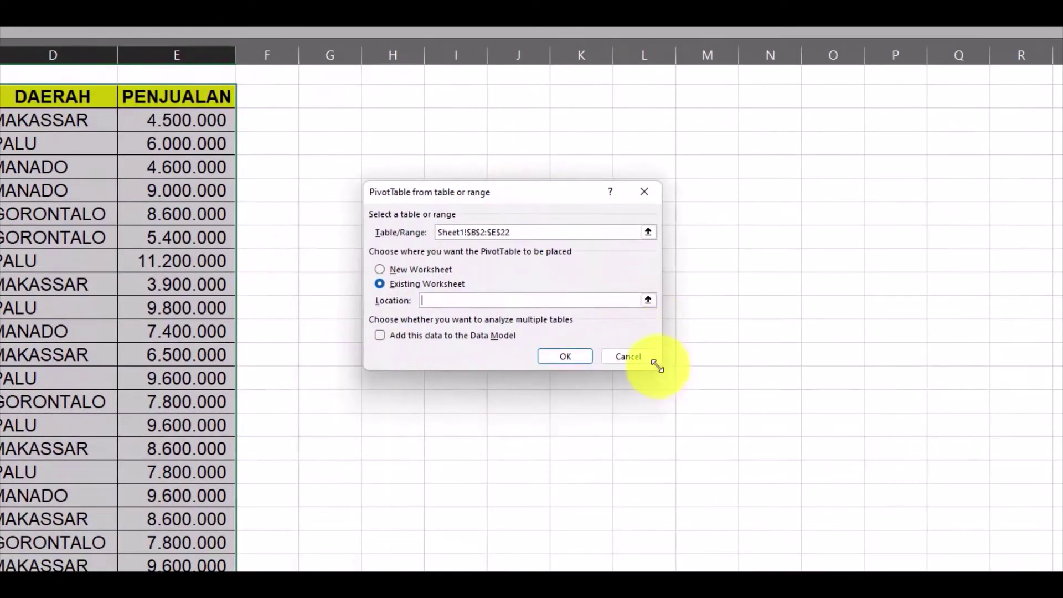
drag(661, 367, 735, 447)
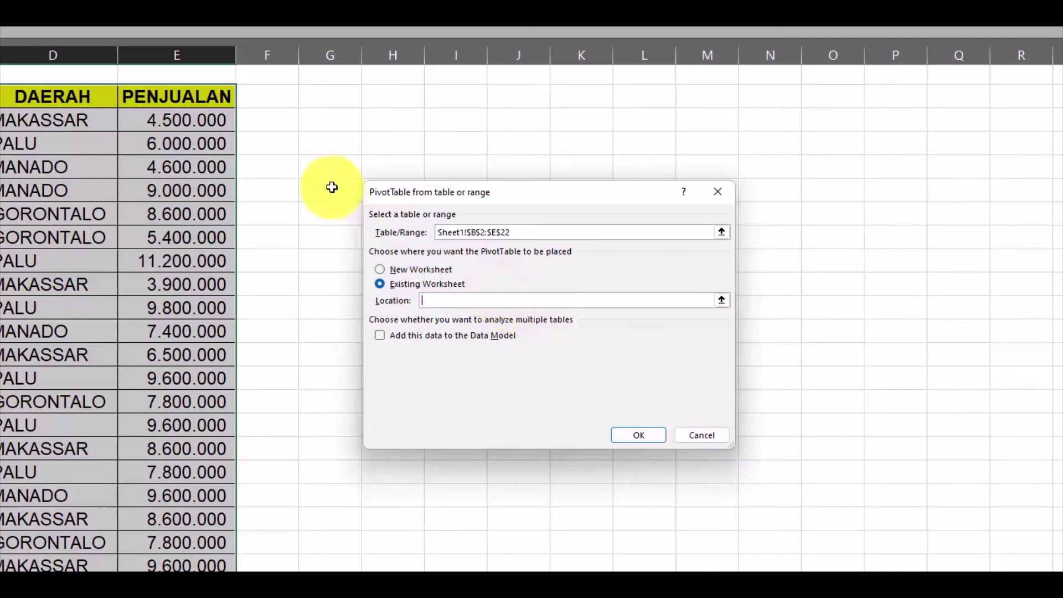
click(337, 119)
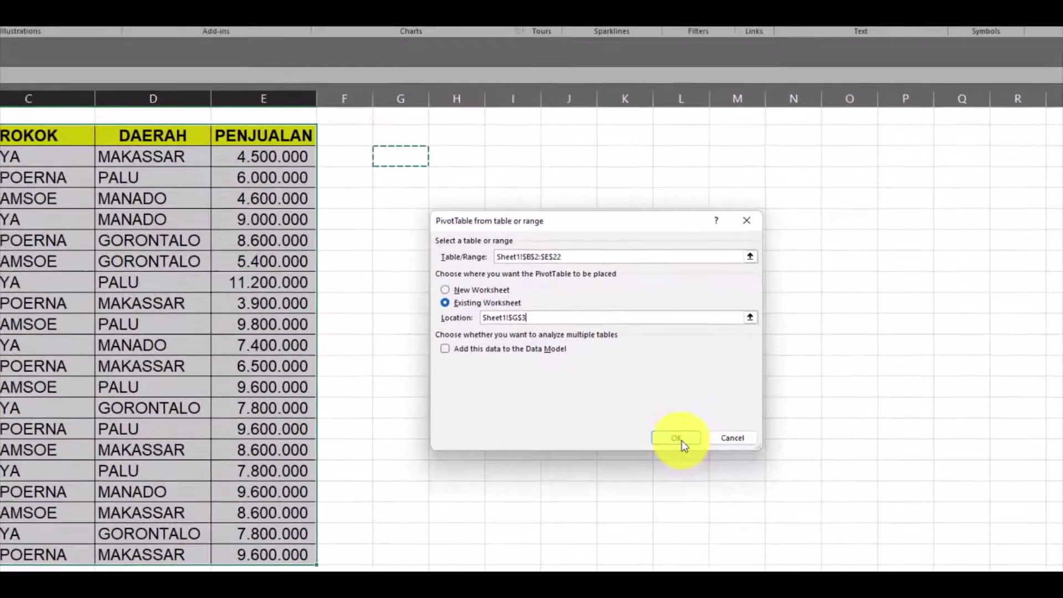
click(640, 435)
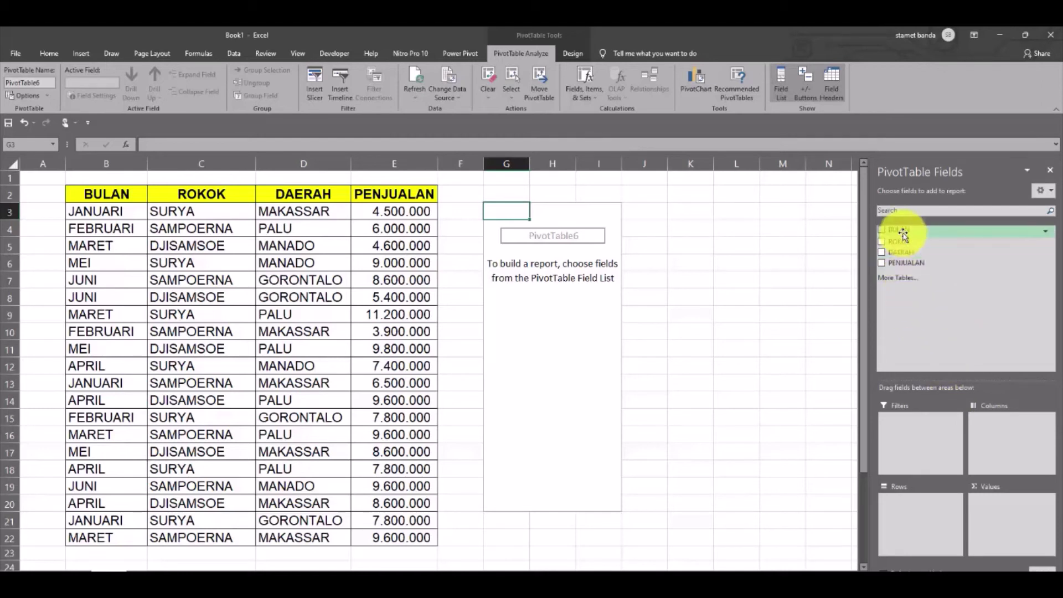
mouse_move(906, 230)
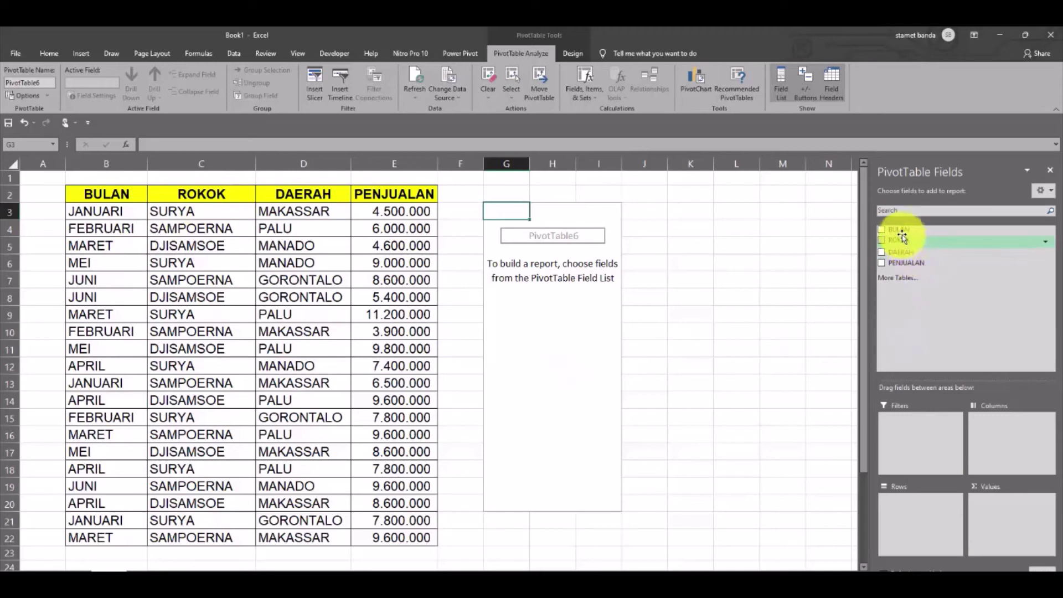
- Tick BULAN so months JANUARI to JUNI and a Grand Total appear as rows under G3
click(882, 230)
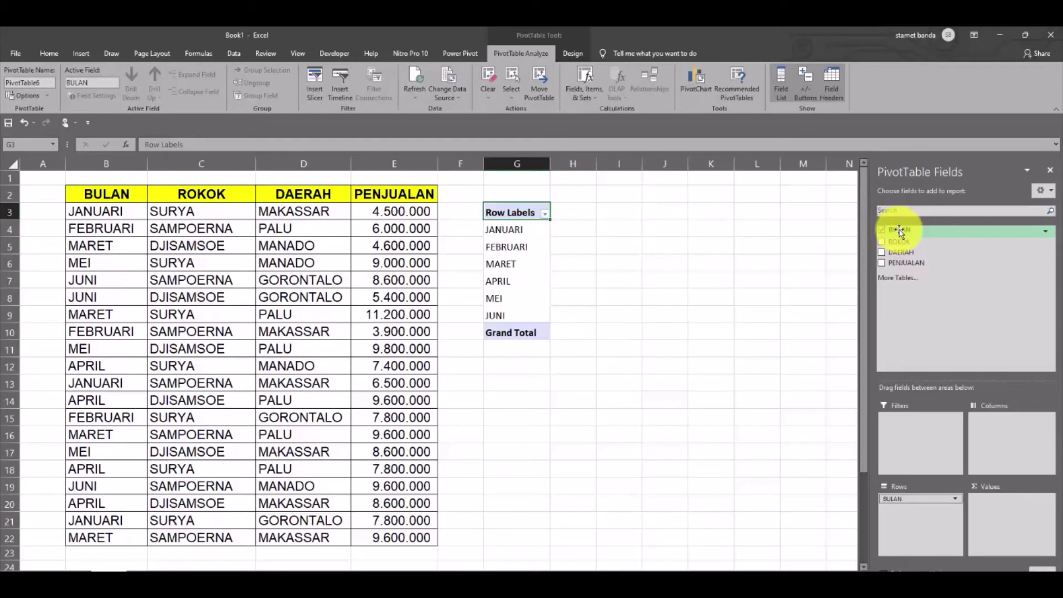
drag(899, 231, 914, 522)
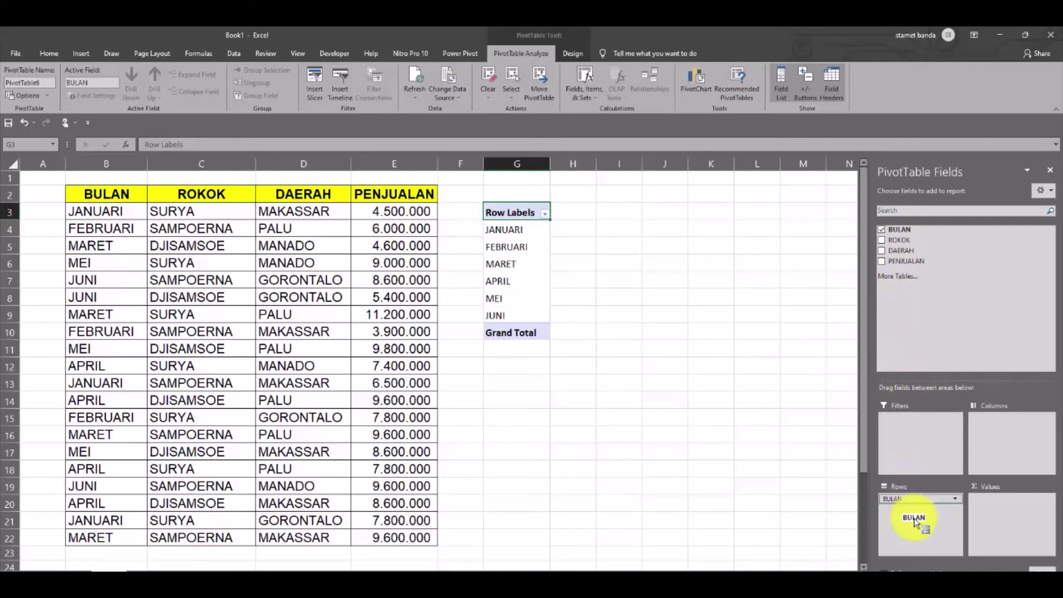
drag(914, 521, 916, 522)
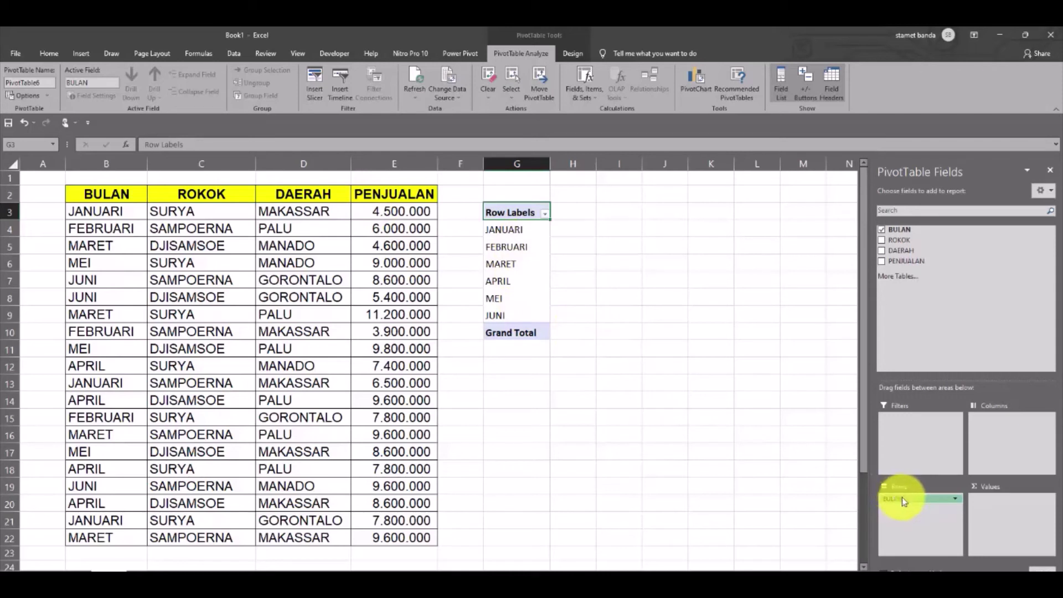
- Move BULAN from Rows to Columns, then drag it out of the pivot entirely
drag(902, 501, 1003, 440)
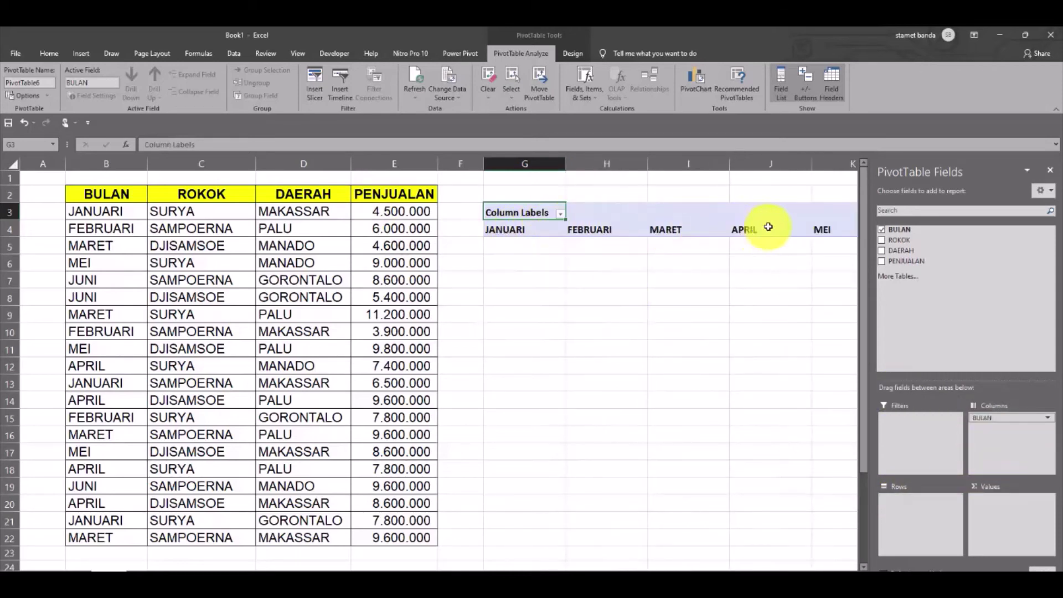
mouse_move(724, 568)
mouse_down()
mouse_move(793, 566)
mouse_move(713, 565)
mouse_up()
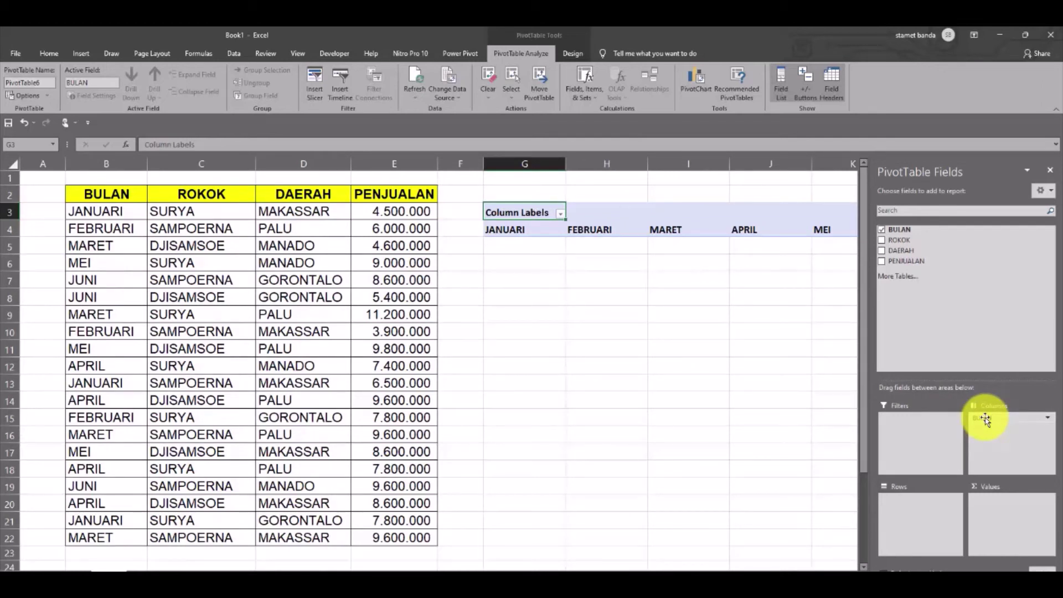
drag(985, 419, 910, 283)
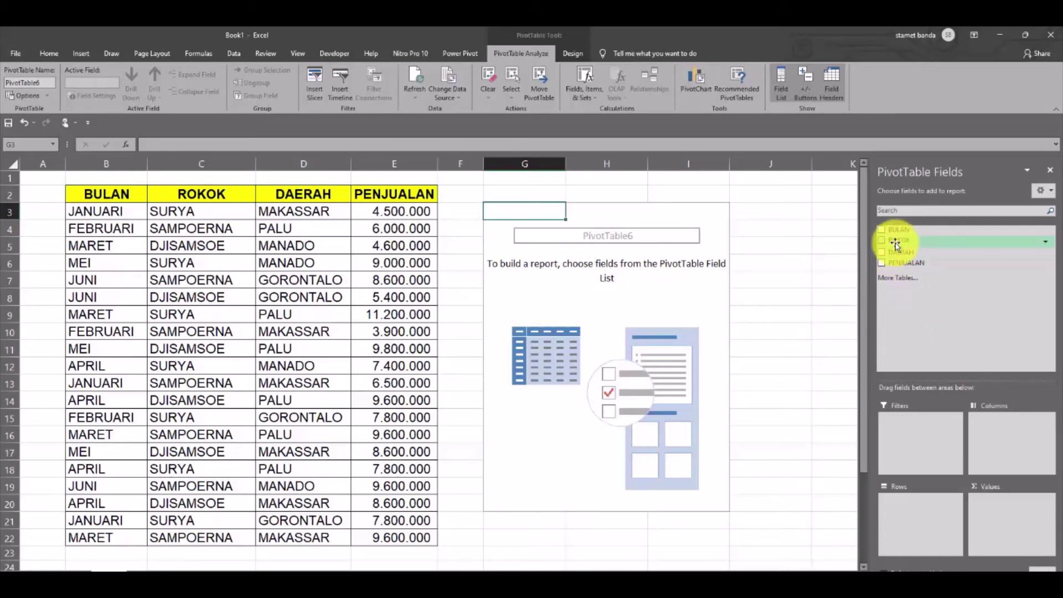
drag(896, 243, 924, 506)
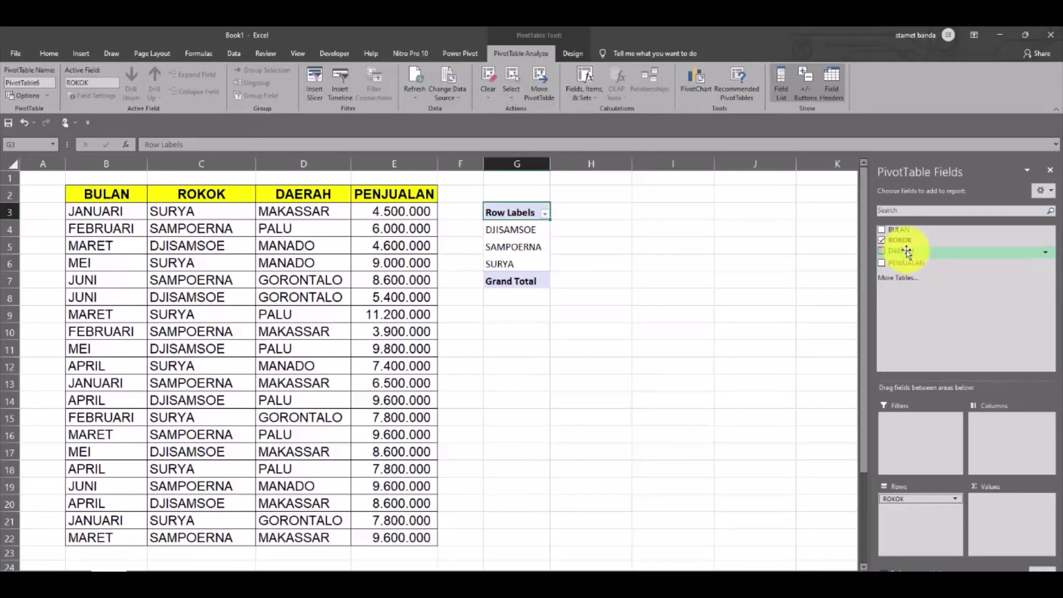
drag(907, 251, 927, 521)
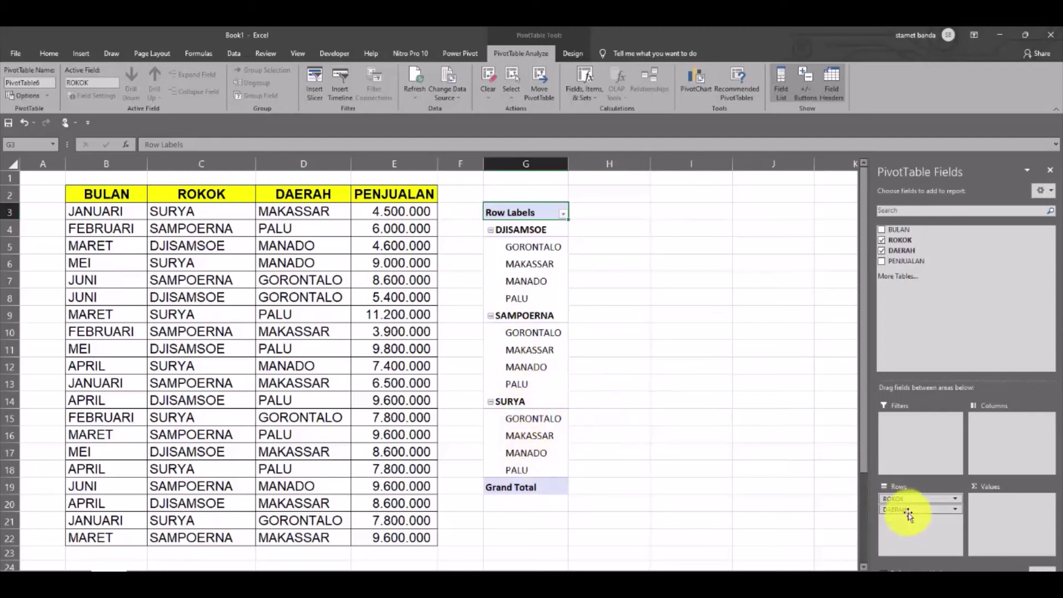
drag(907, 509, 919, 289)
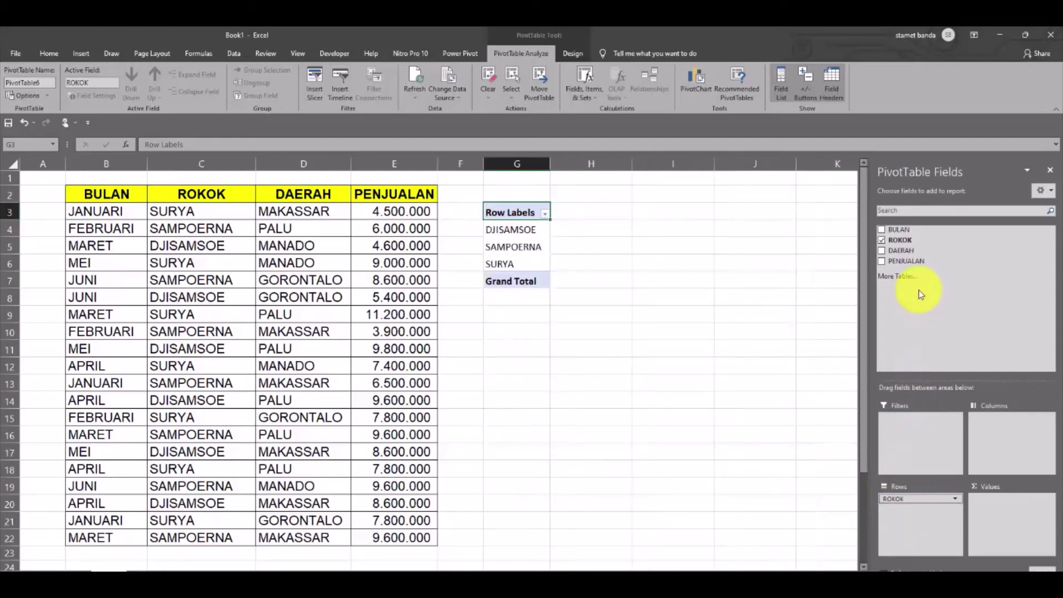
drag(891, 498, 929, 287)
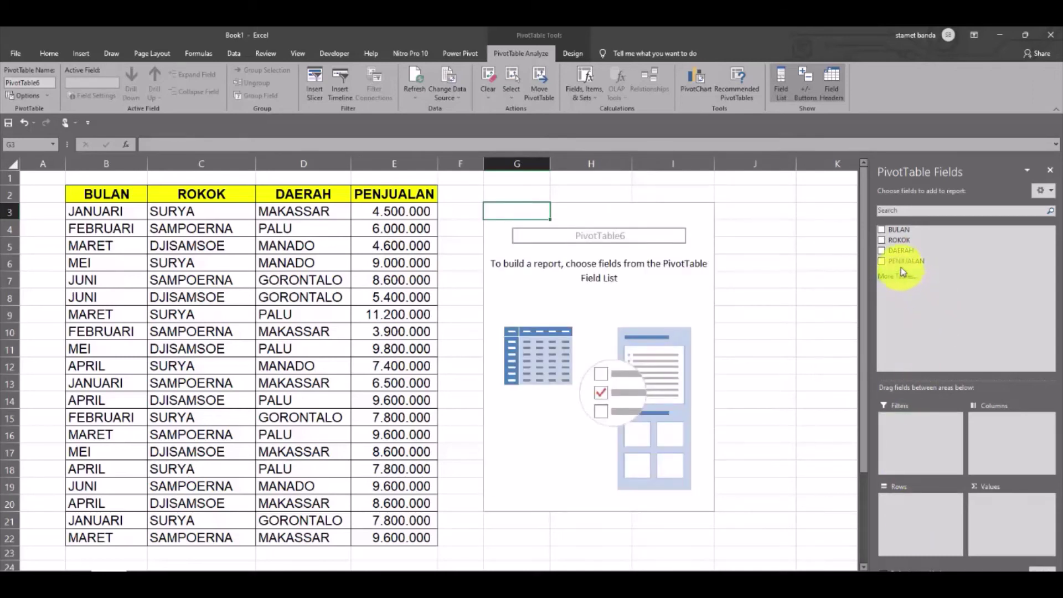
mouse_move(900, 260)
mouse_down()
mouse_move(924, 412)
mouse_move(923, 521)
mouse_up()
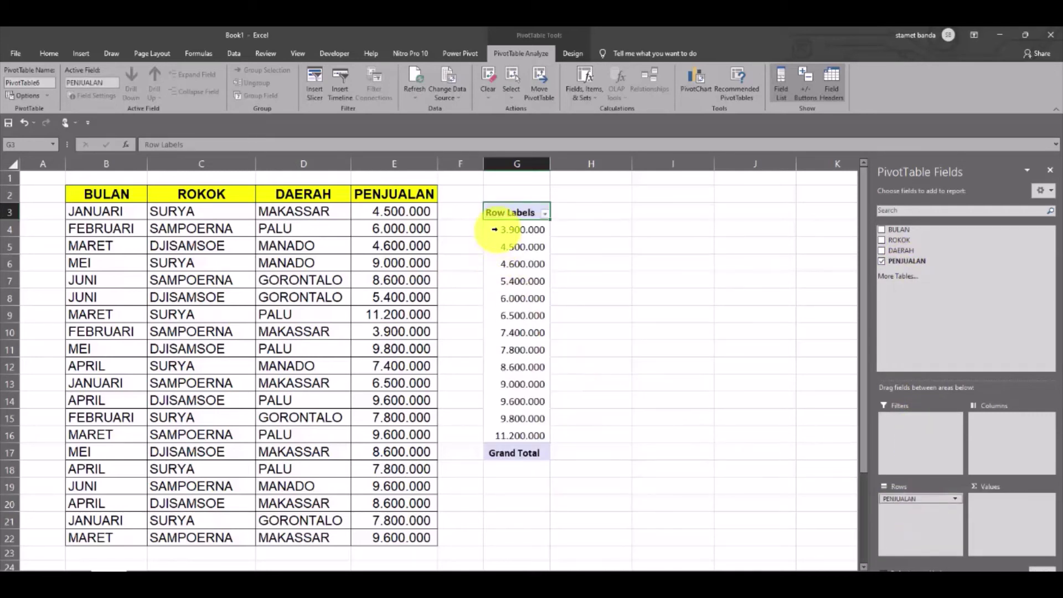
drag(514, 231, 522, 433)
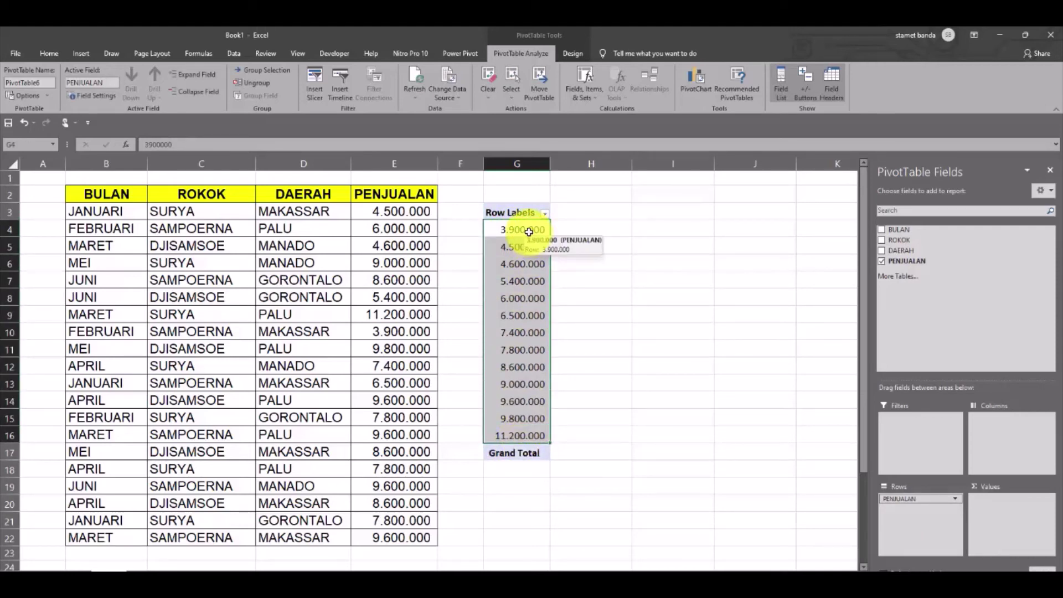
click(528, 232)
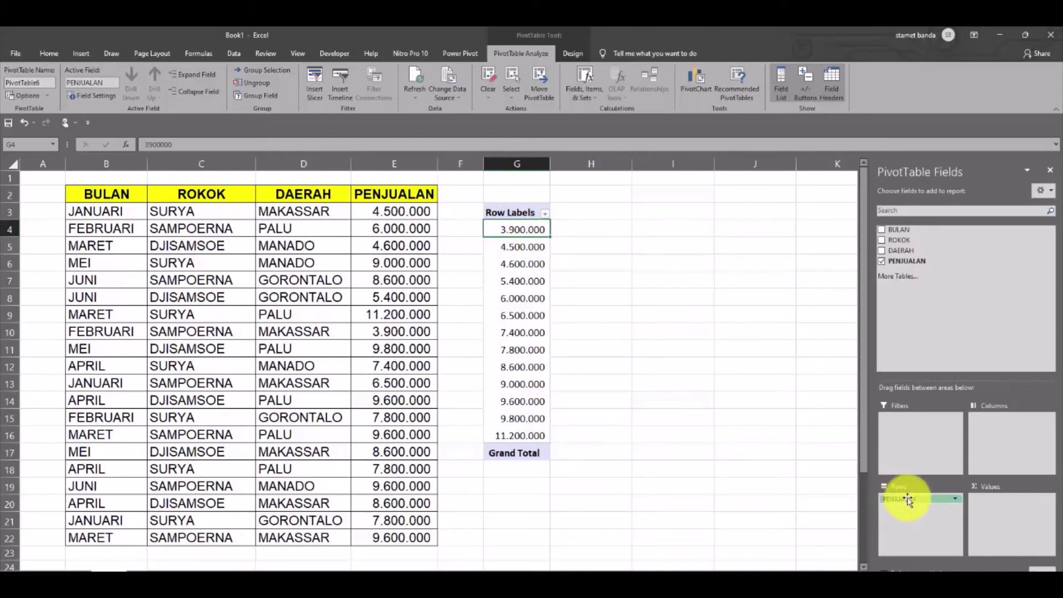
drag(908, 504, 928, 272)
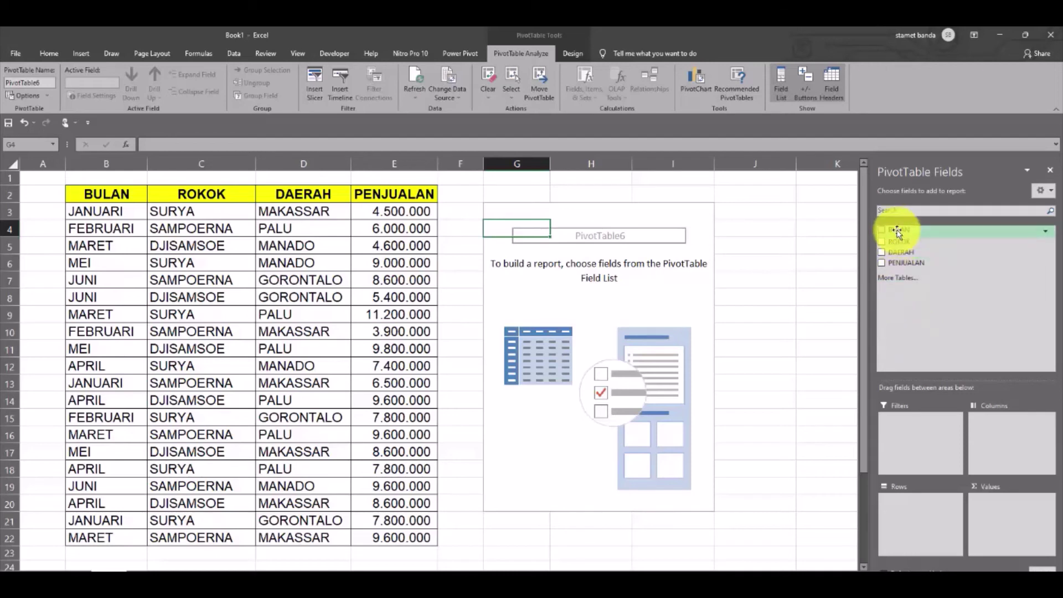
- Place BULAN in Rows, ROKOK then DAERAH in Columns, and PENJUALAN in Values
drag(897, 230, 906, 509)
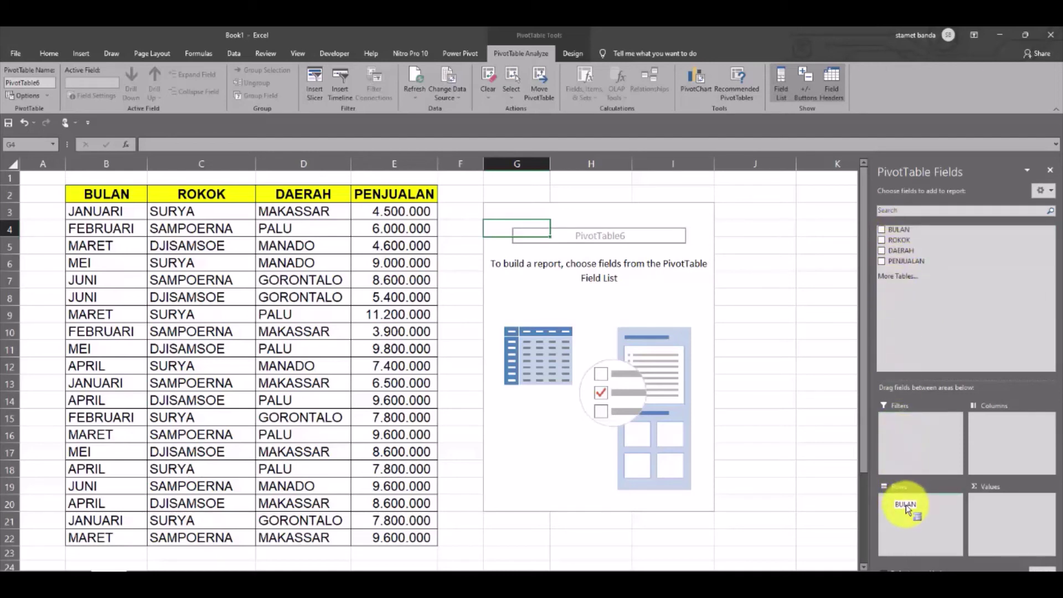
drag(906, 509, 906, 505)
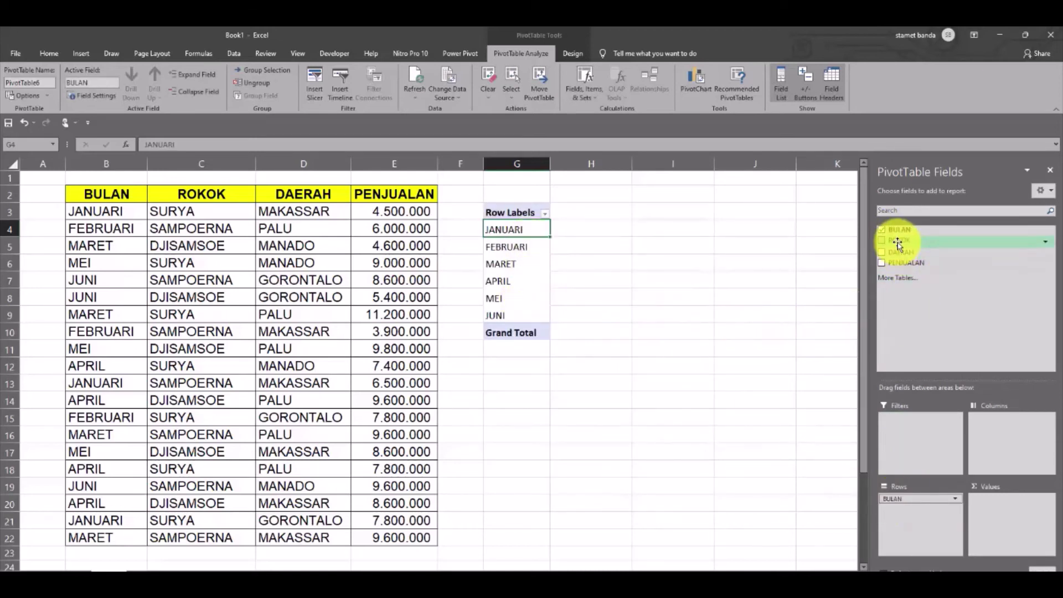
mouse_move(898, 239)
mouse_down()
mouse_move(913, 324)
mouse_move(1005, 443)
mouse_up()
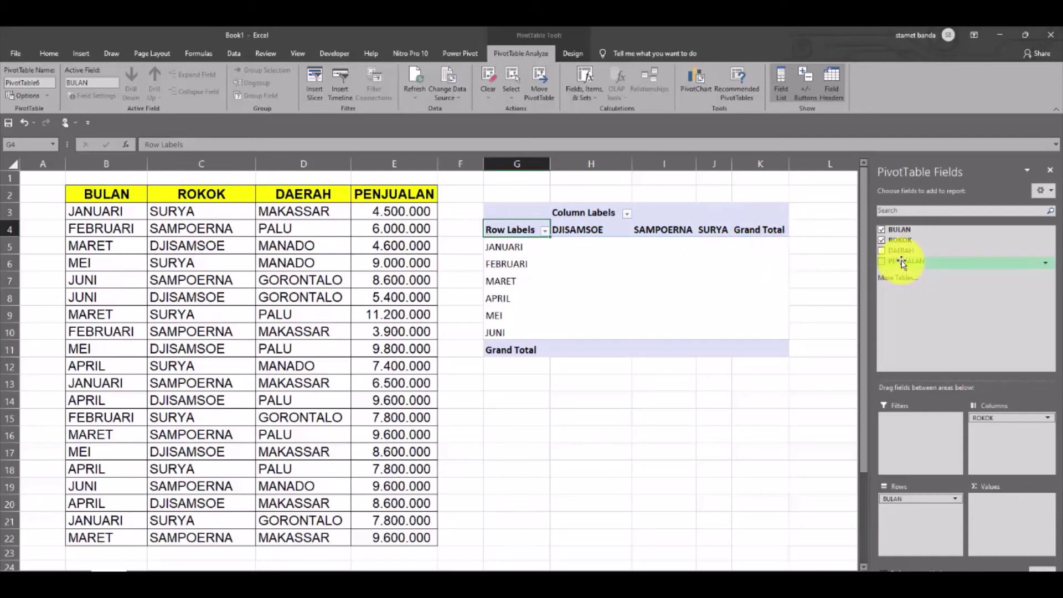
mouse_move(901, 263)
mouse_down()
mouse_move(997, 518)
mouse_move(993, 507)
mouse_up()
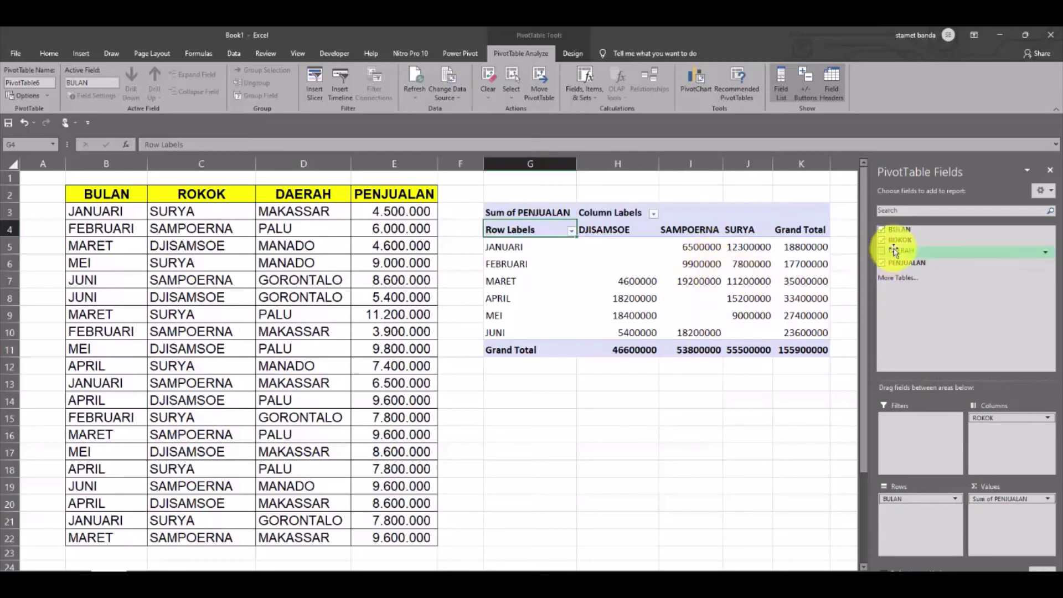
mouse_move(900, 251)
mouse_down()
mouse_move(898, 292)
mouse_move(996, 441)
mouse_move(901, 530)
mouse_move(978, 435)
mouse_up()
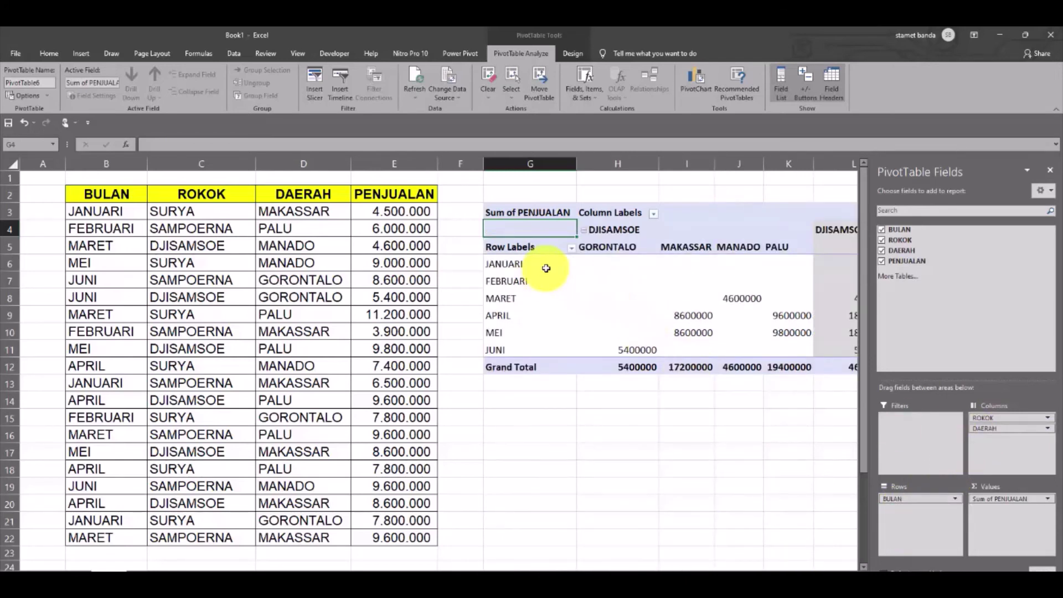
click(603, 263)
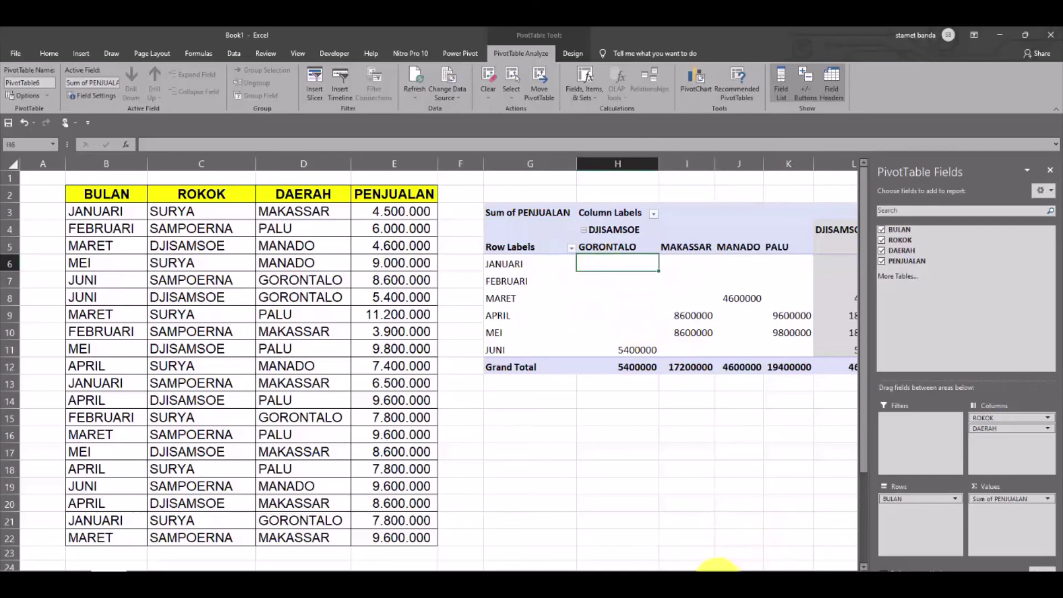
drag(718, 567, 759, 566)
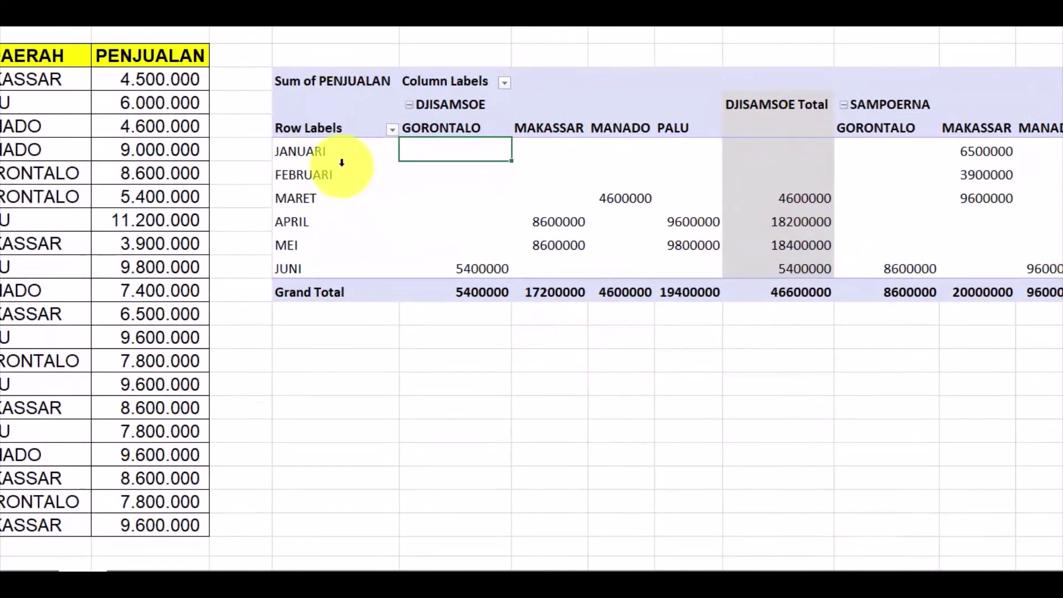
click(317, 151)
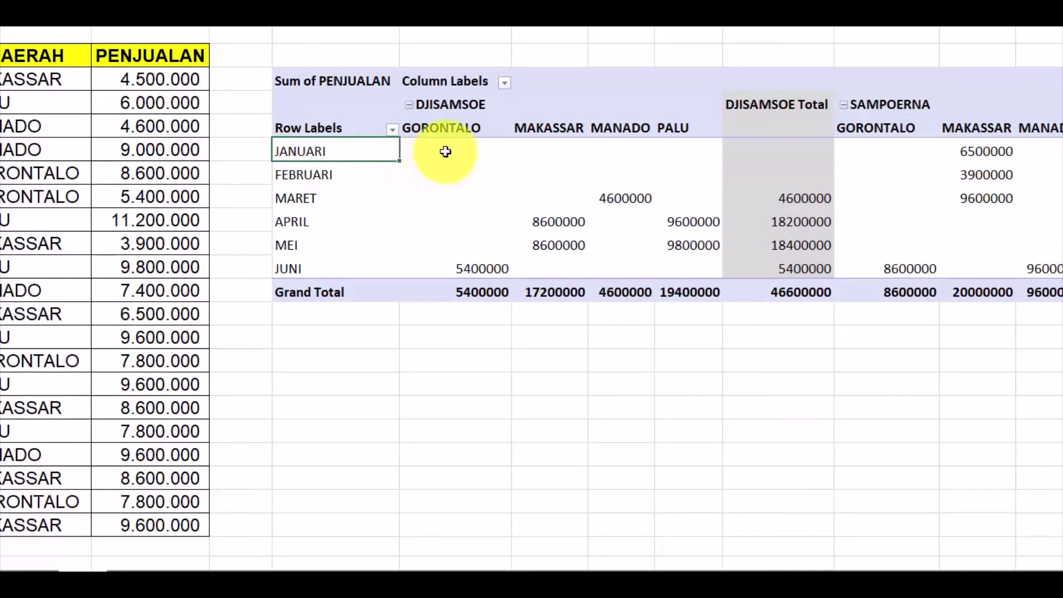
click(446, 151)
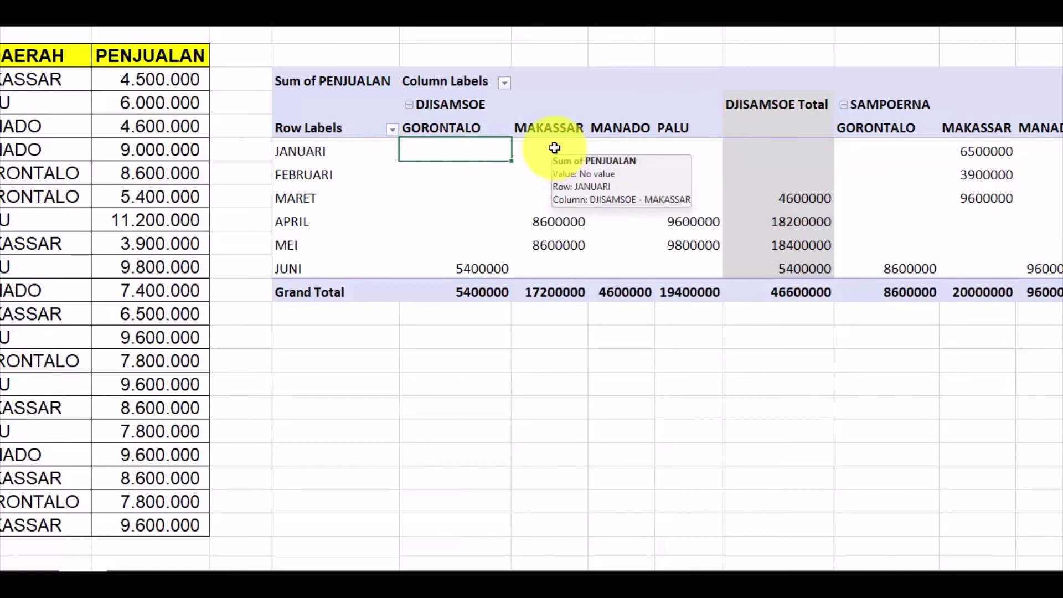
click(555, 143)
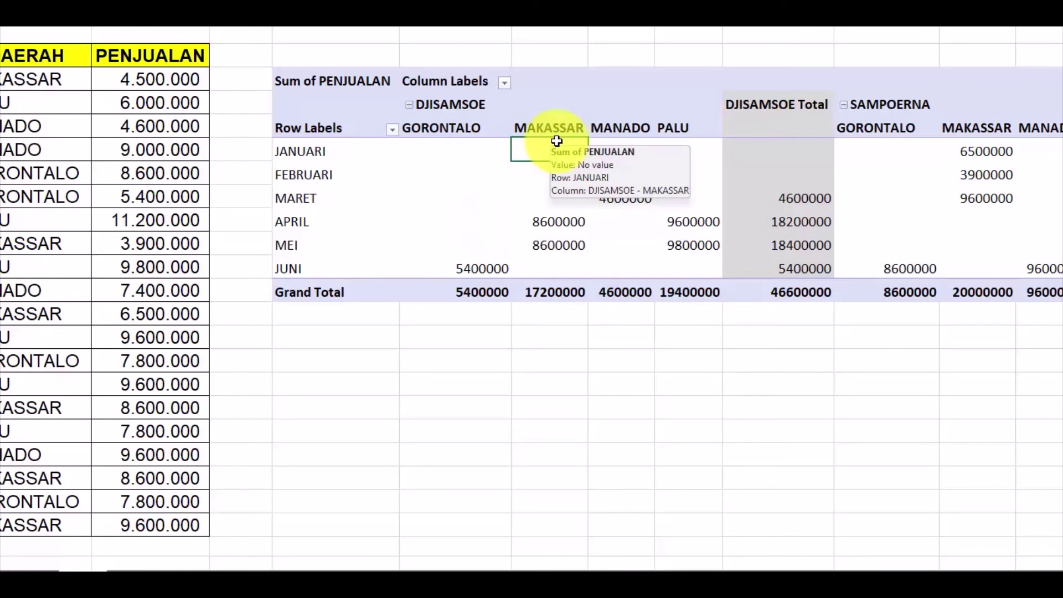
click(989, 151)
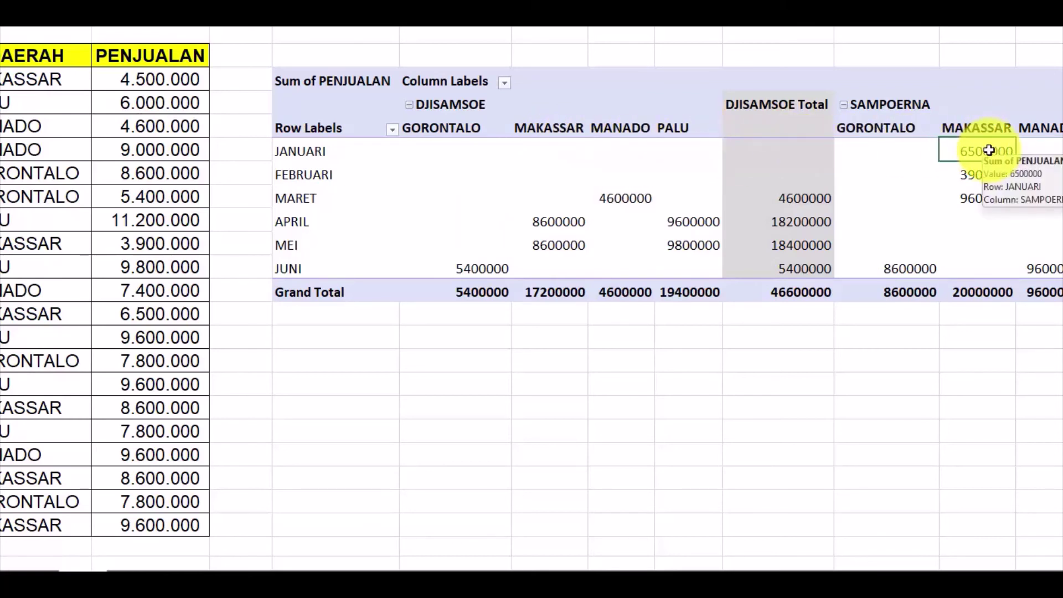
click(309, 176)
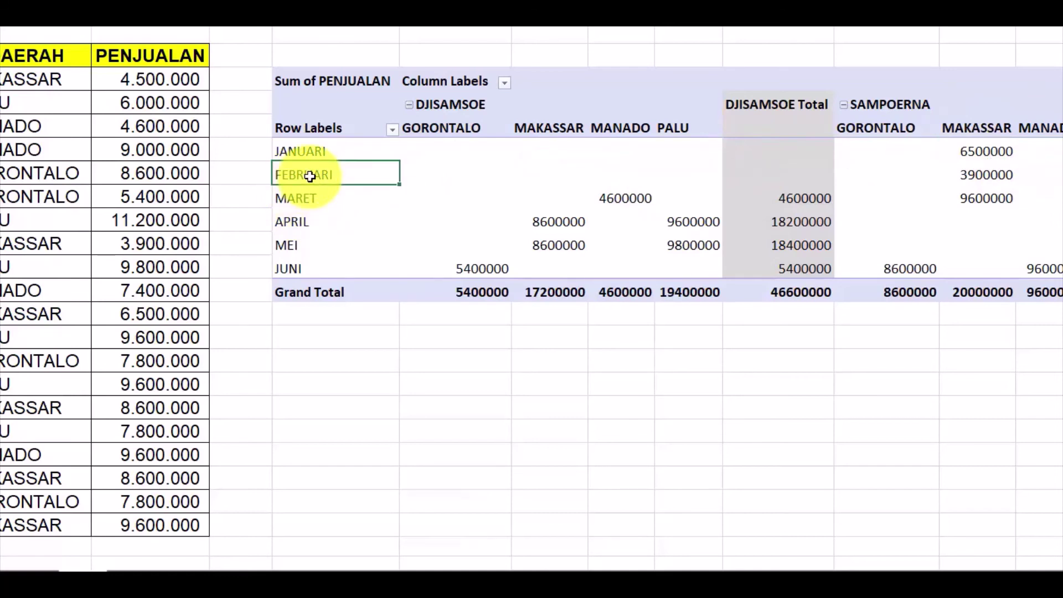
click(308, 200)
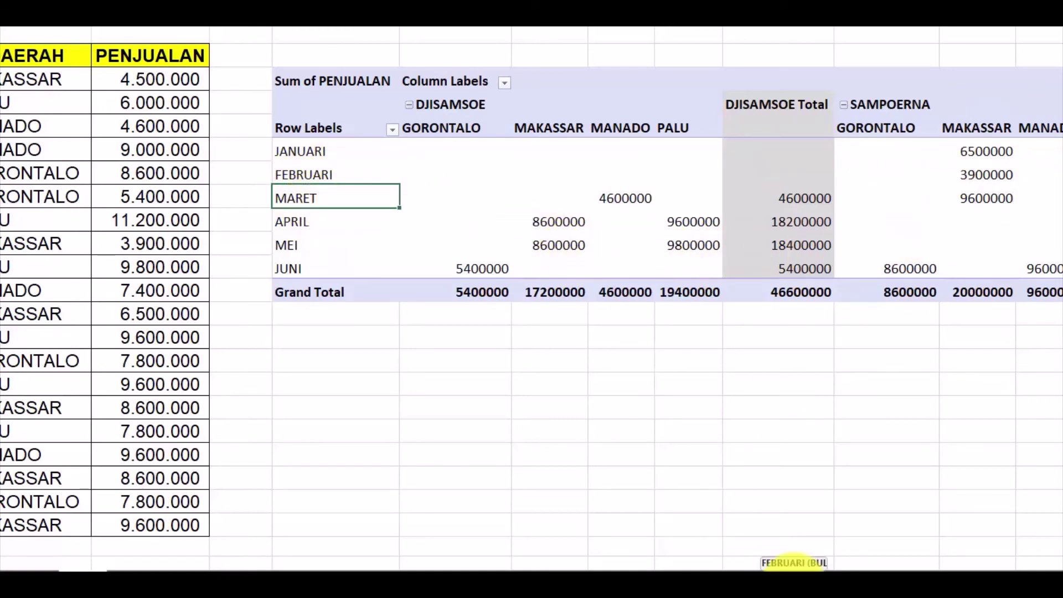
mouse_move(794, 562)
mouse_down()
mouse_move(913, 562)
mouse_move(839, 562)
mouse_up()
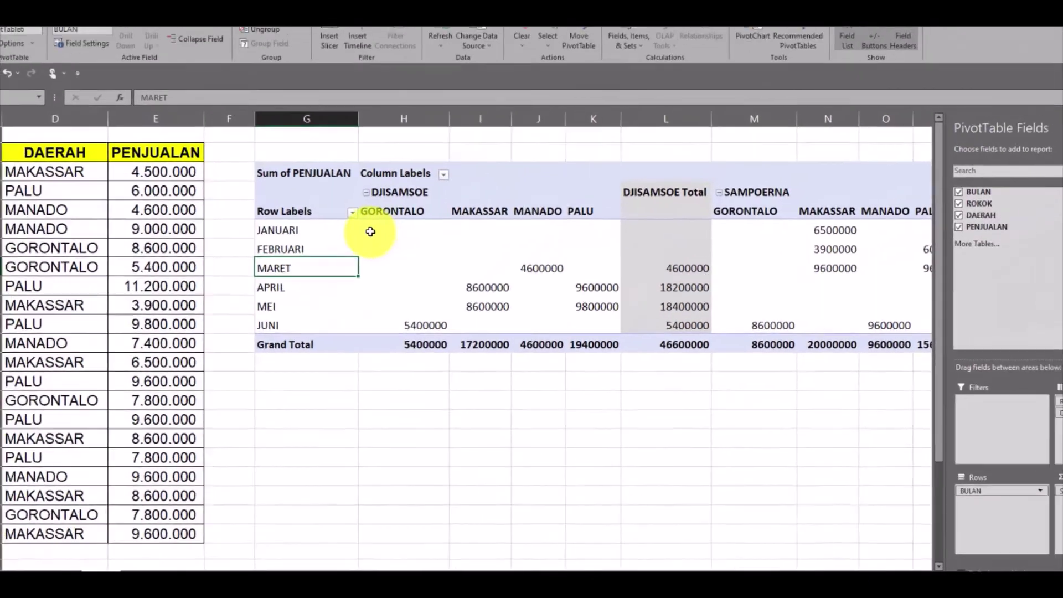
- Select the pivot's month-by-region sales values and apply Comma Style with two decimals
drag(370, 232, 782, 346)
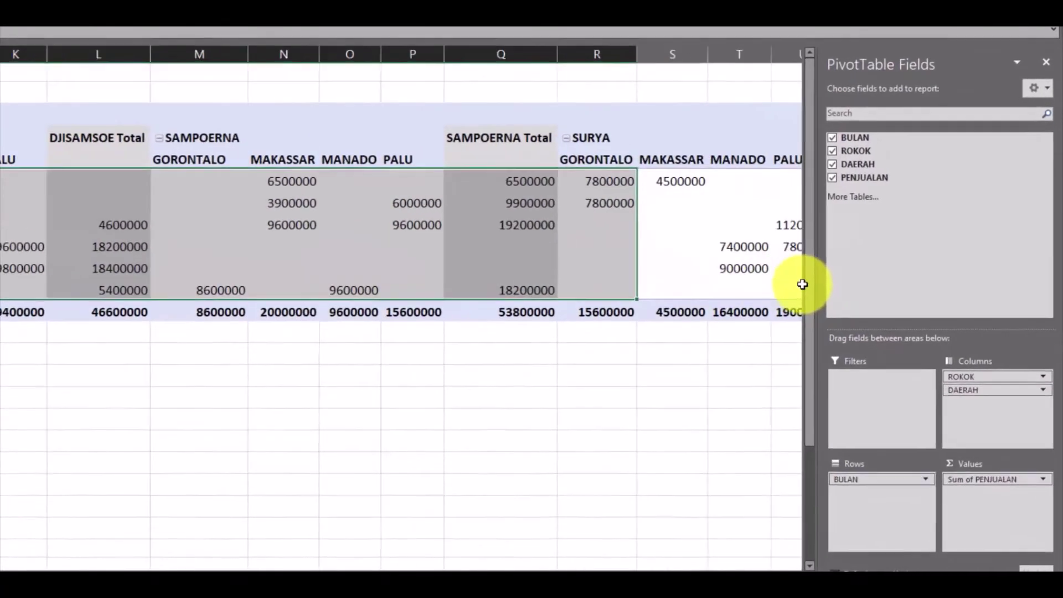
drag(782, 345, 782, 262)
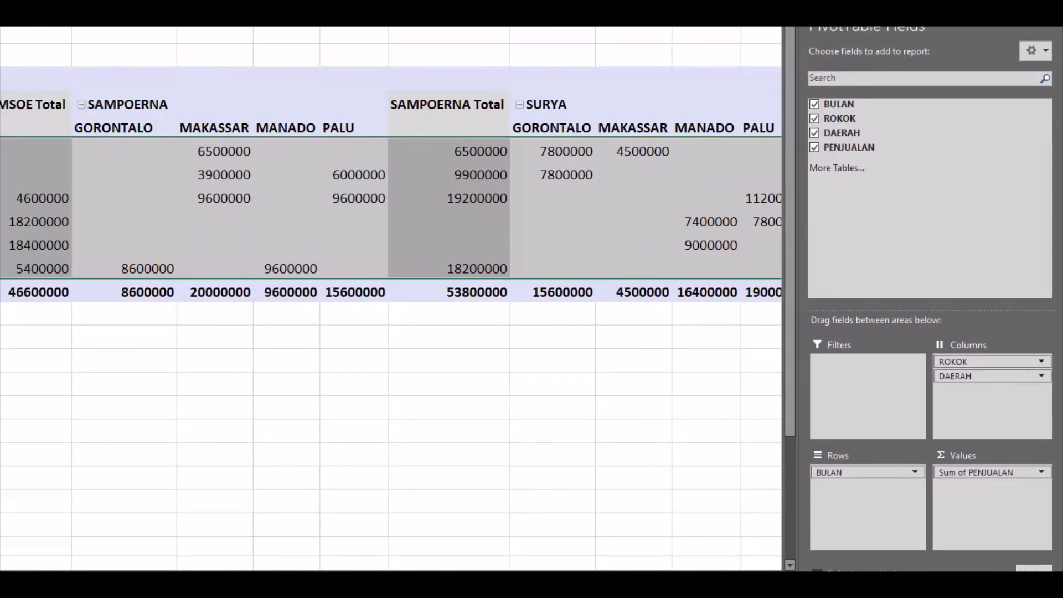
click(422, 222)
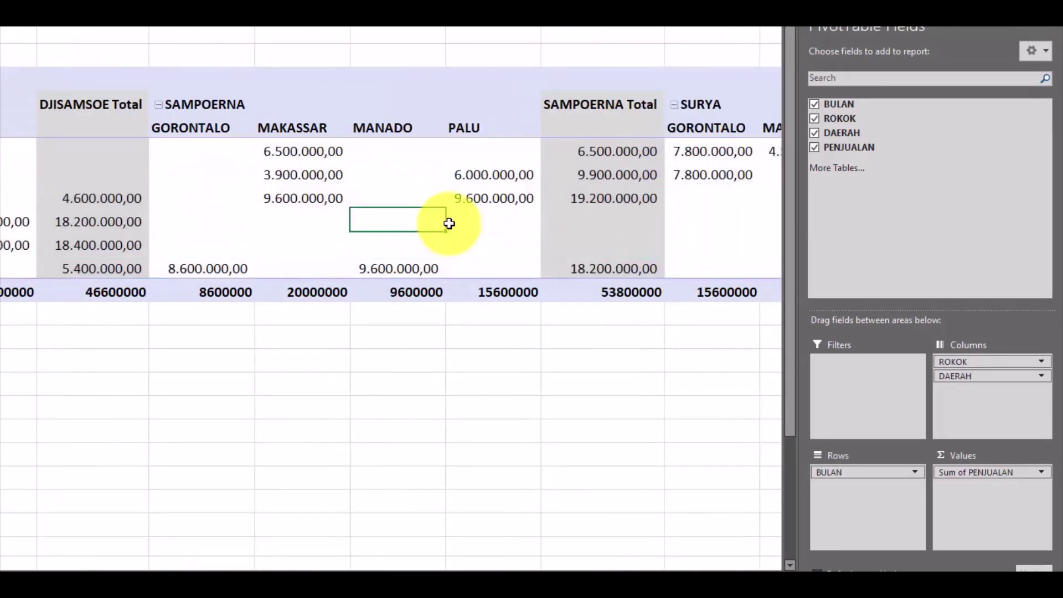
drag(598, 562, 379, 503)
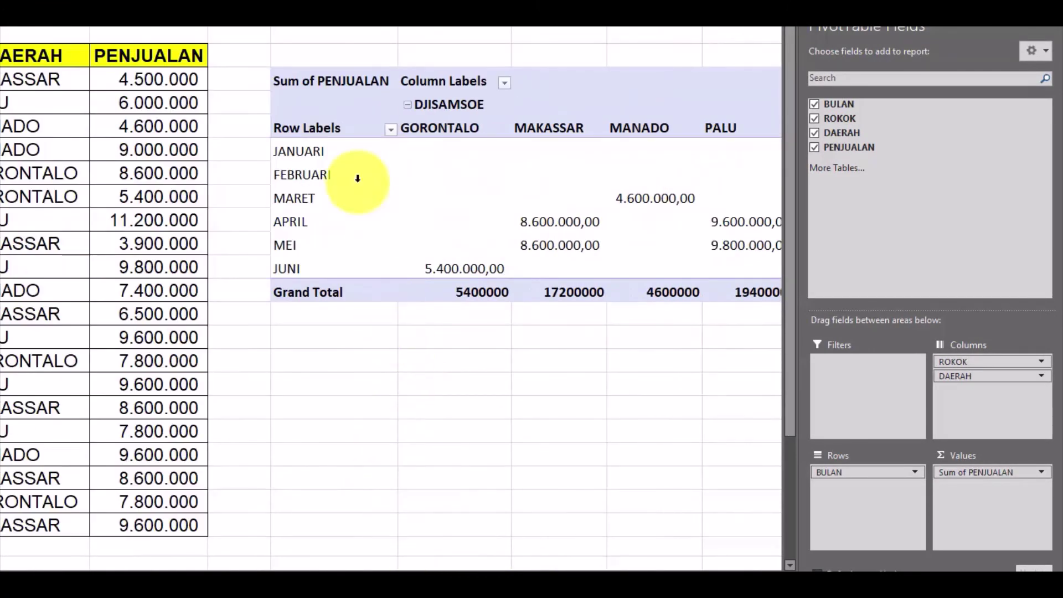
- Check the formatted MAKASSAR and GORONTALO values and the empty GORONTALO cells
click(339, 174)
key(Right)
key(Right)
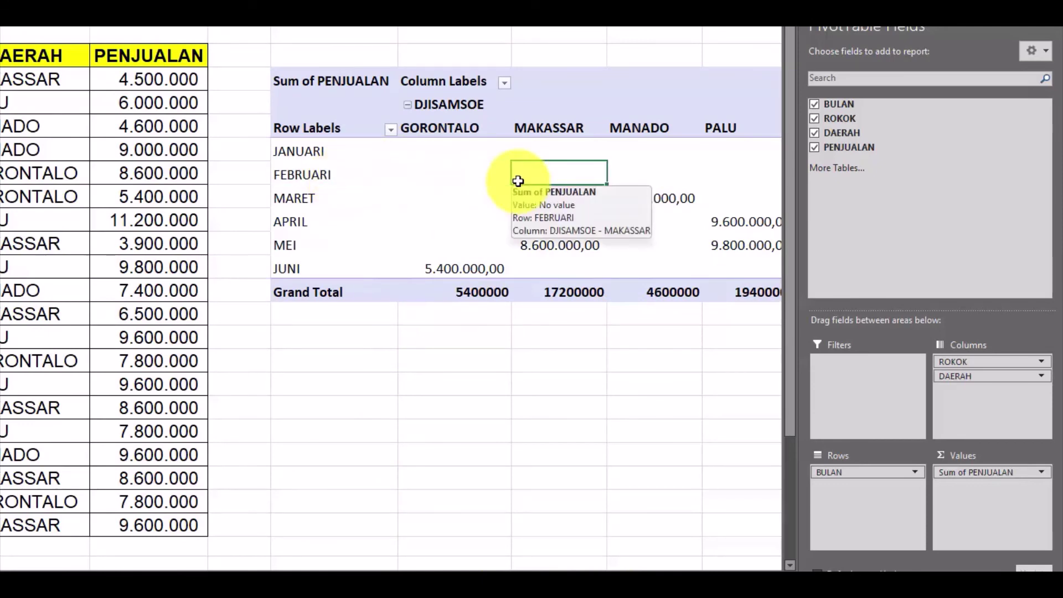
click(500, 234)
click(560, 221)
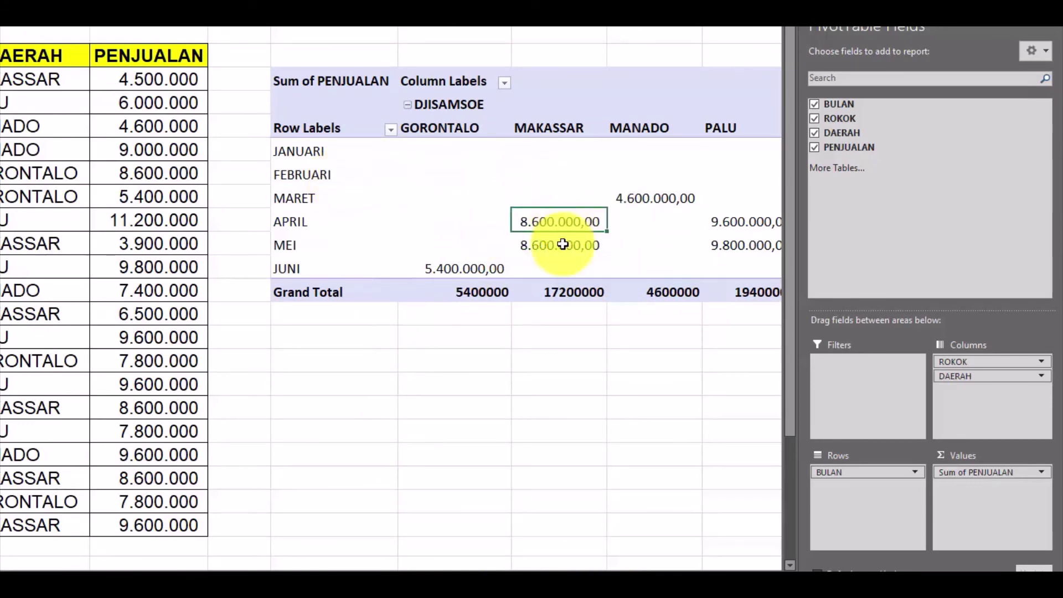
click(562, 241)
click(472, 271)
click(463, 244)
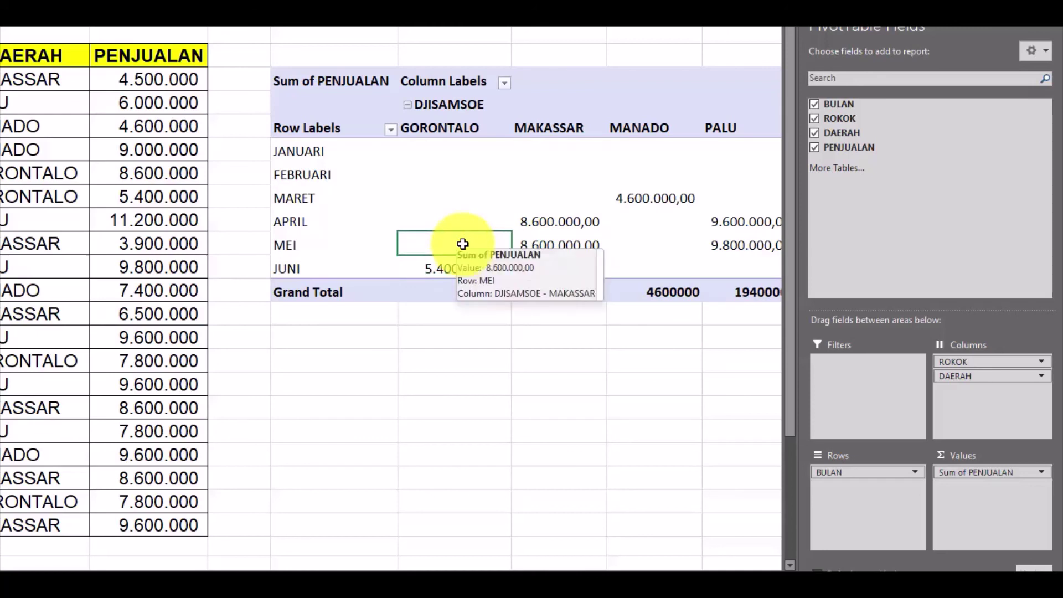
click(471, 221)
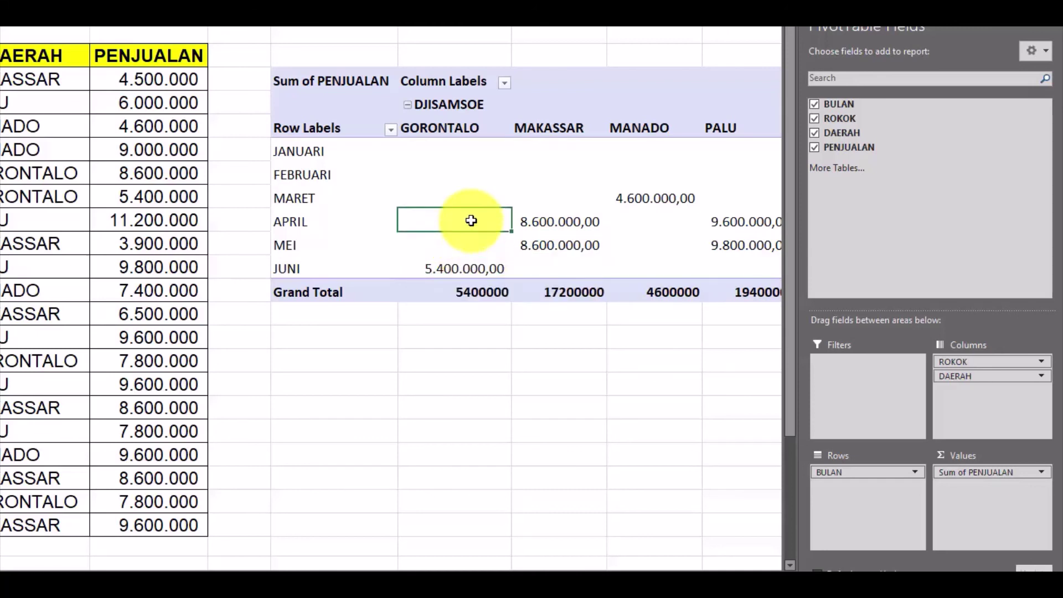